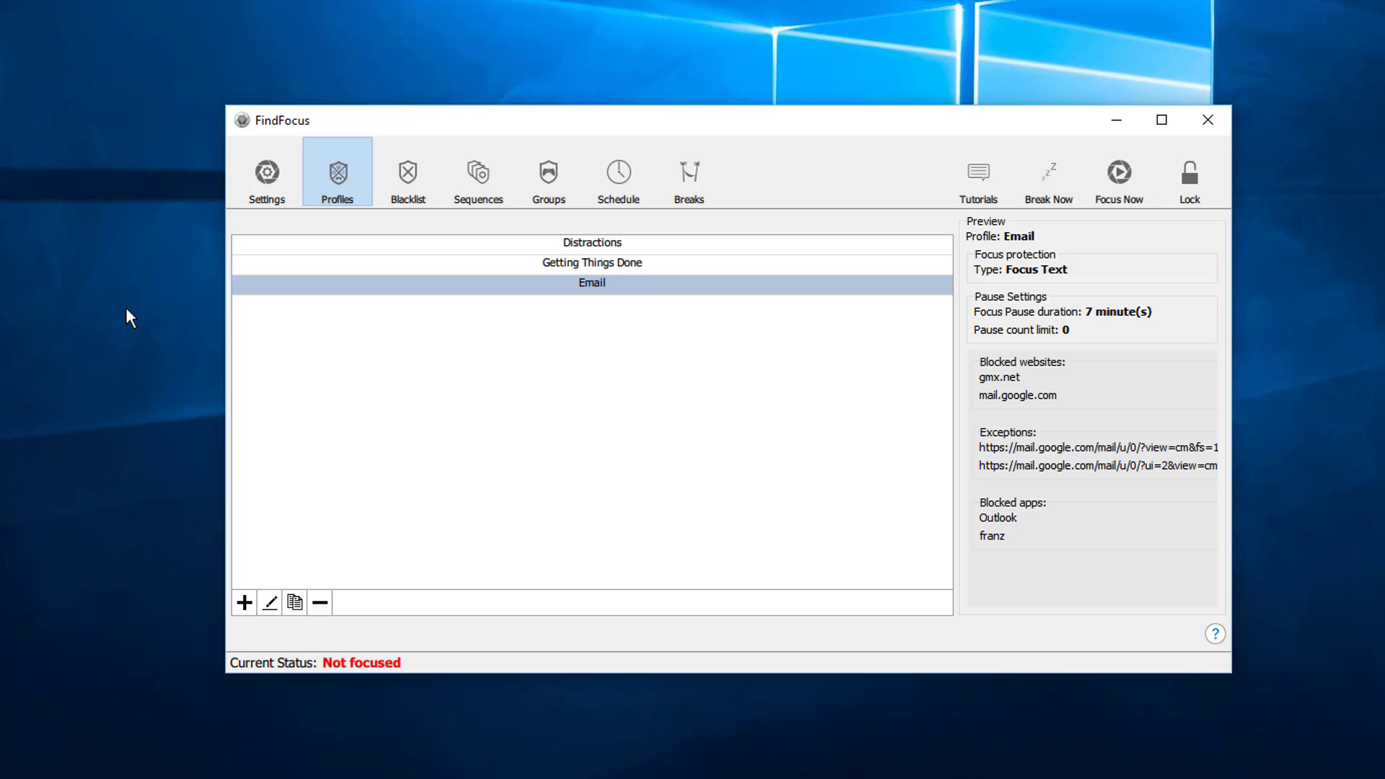
Create a new profile and name it MakeFacebookProdcutive.
click(246, 606)
click(947, 690)
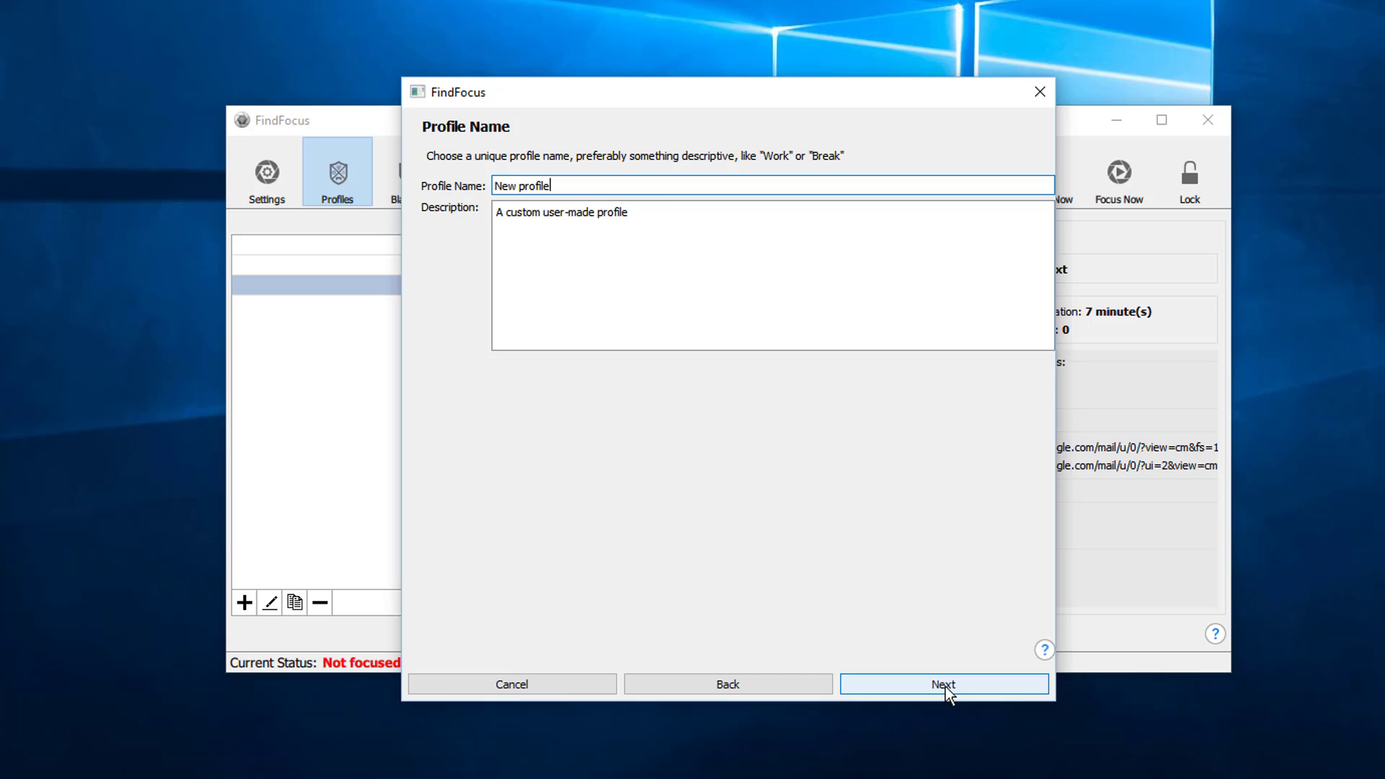
drag(683, 182, 282, 191)
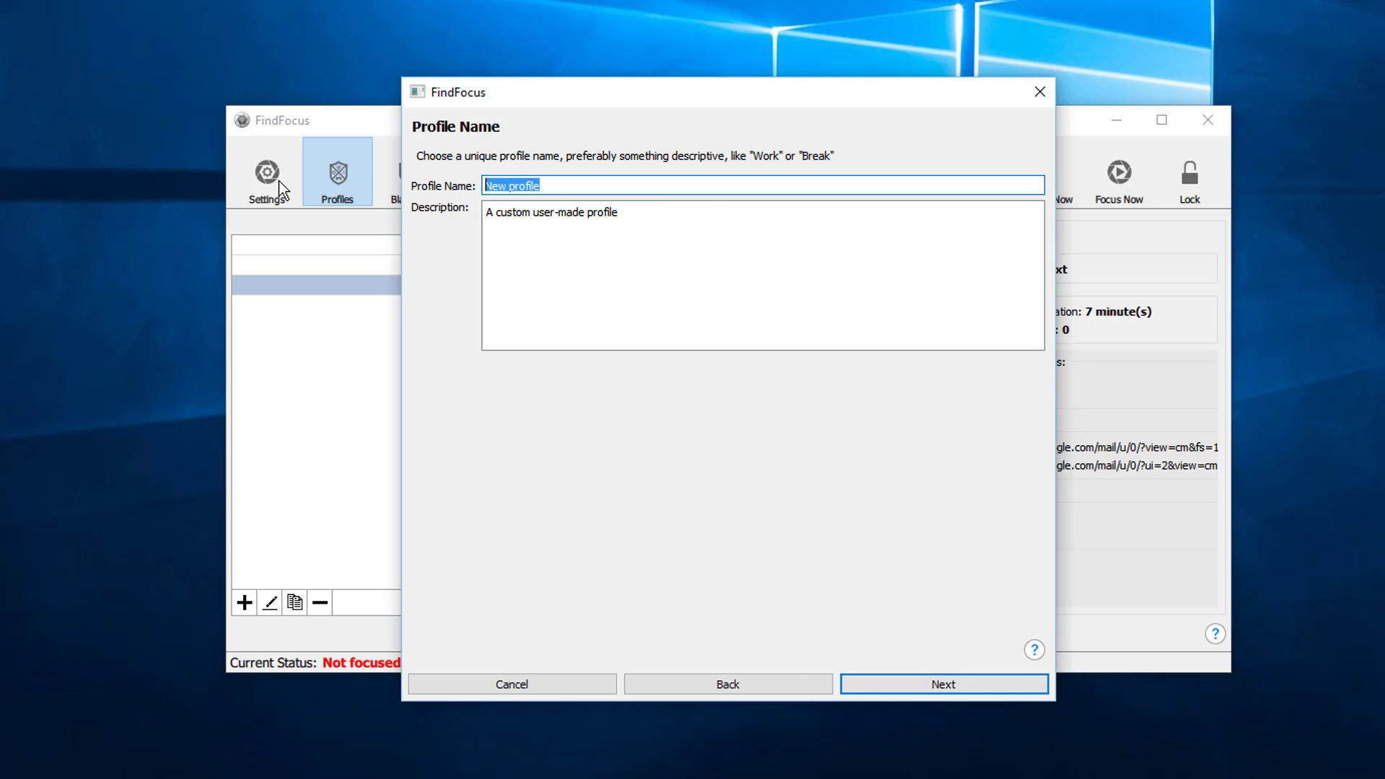
text(MakeFacebookP)
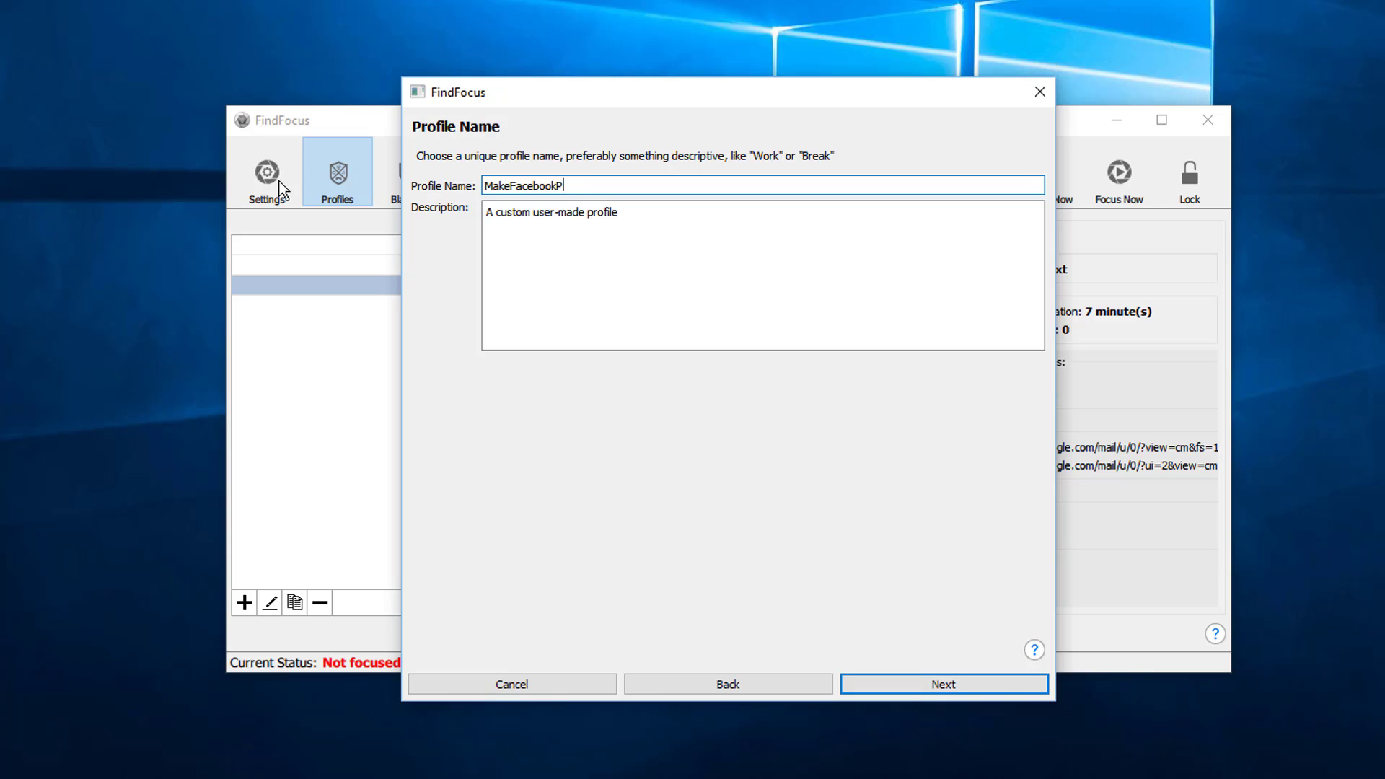
text(rodcutive)
Replace the profile description with "Only use business.facebook.com" and continue to the Focus Mode settings.
click(683, 218)
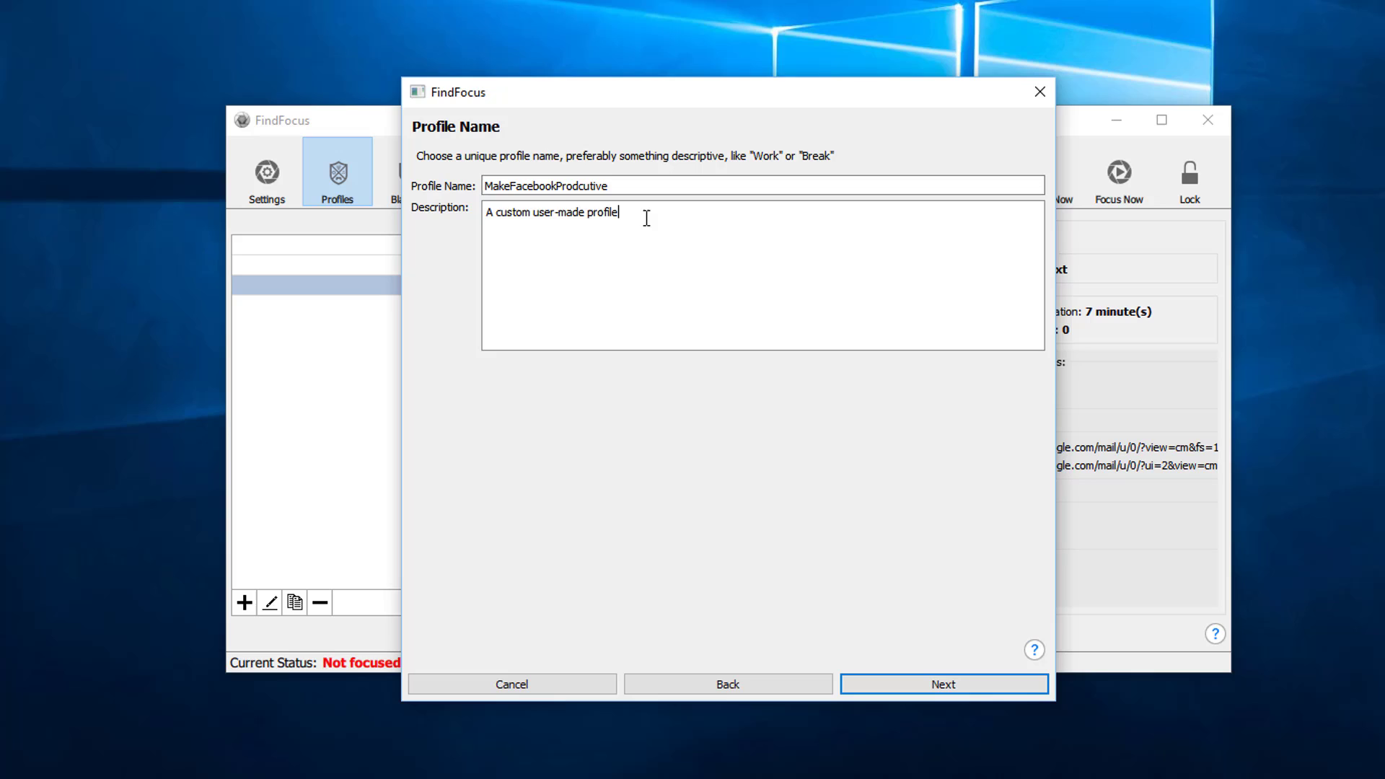
drag(646, 218, 379, 215)
text(On)
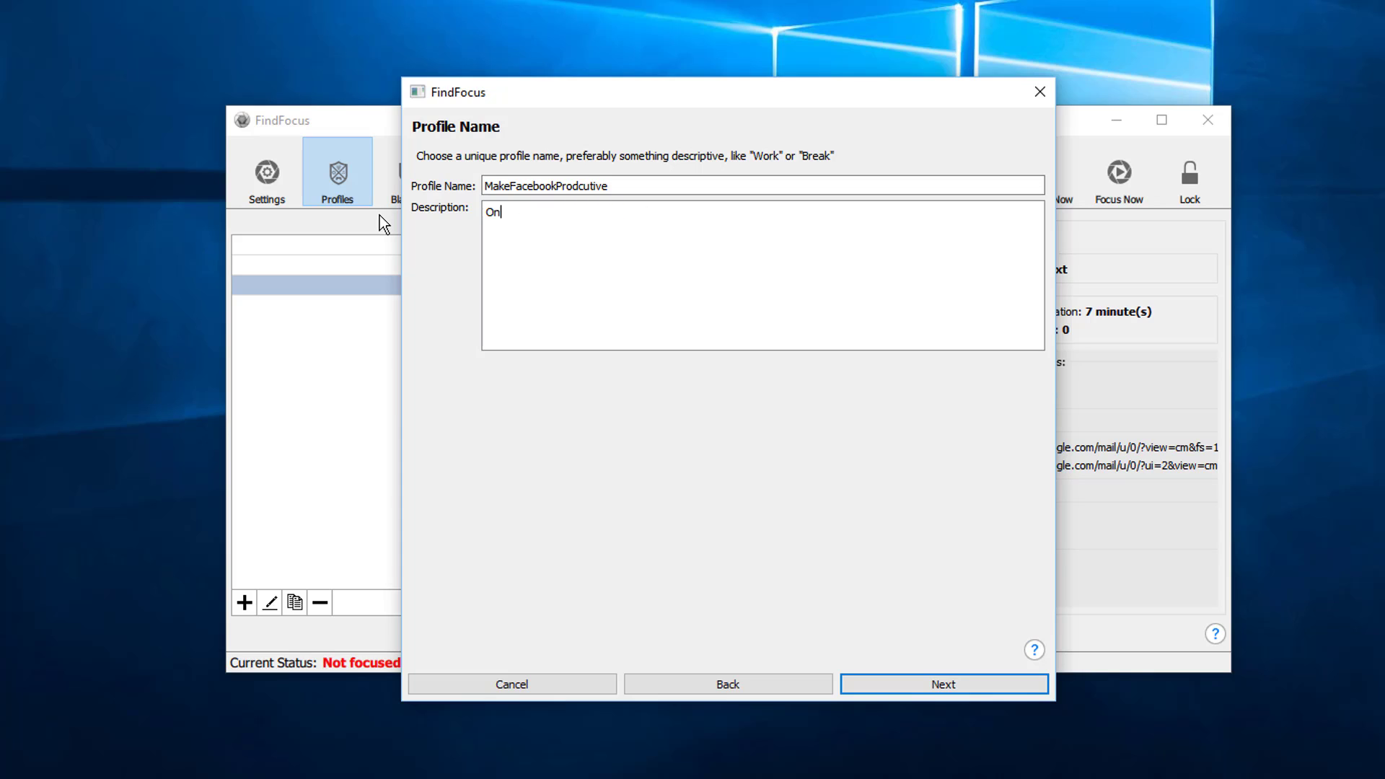
text(ly useFace)
key(BackSpace)
key(BackSpace)
key(BackSpace)
key(BackSpace)
text(business.facebook.com)
click(941, 685)
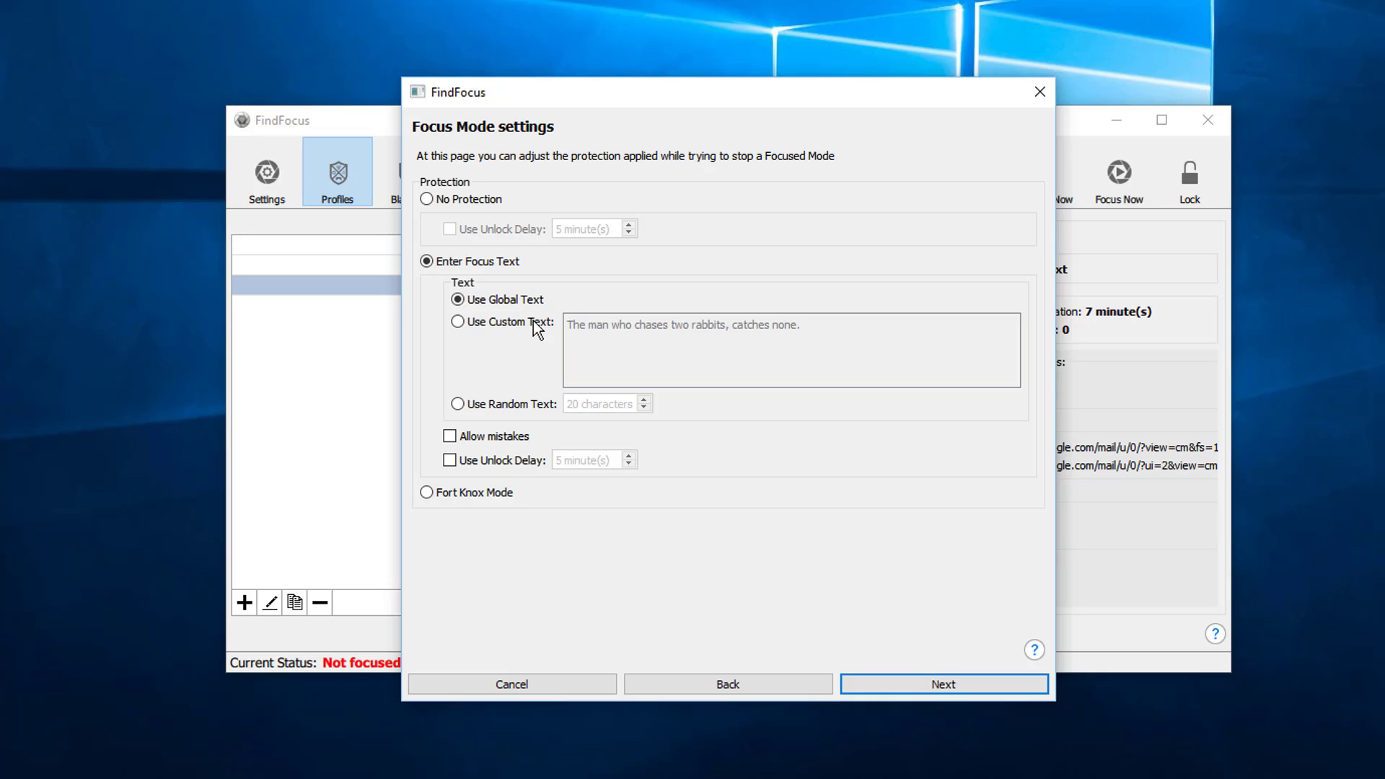
Use the custom focus text "Do you really have to use the regular Facebook? Focus on building your business!" as Focus Mode protection.
click(458, 322)
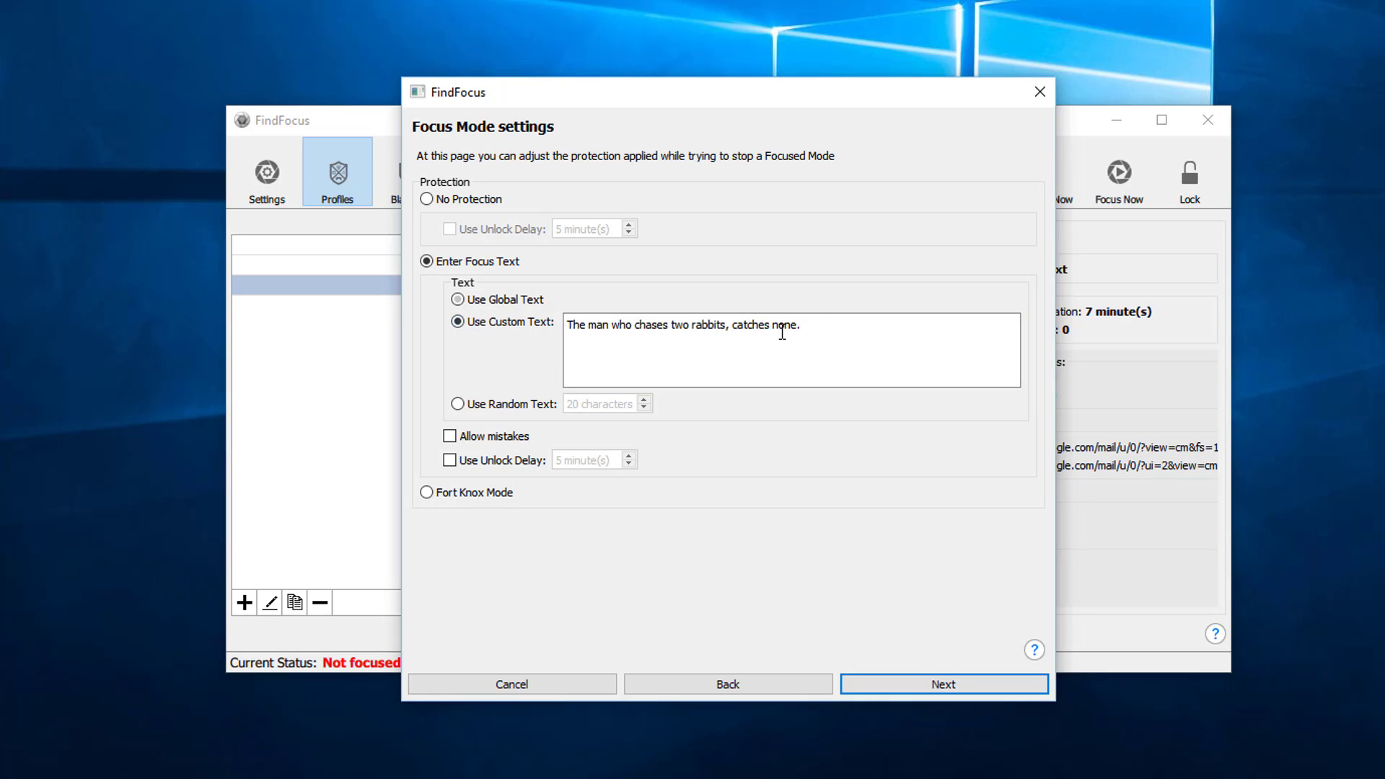
triple_click(644, 325)
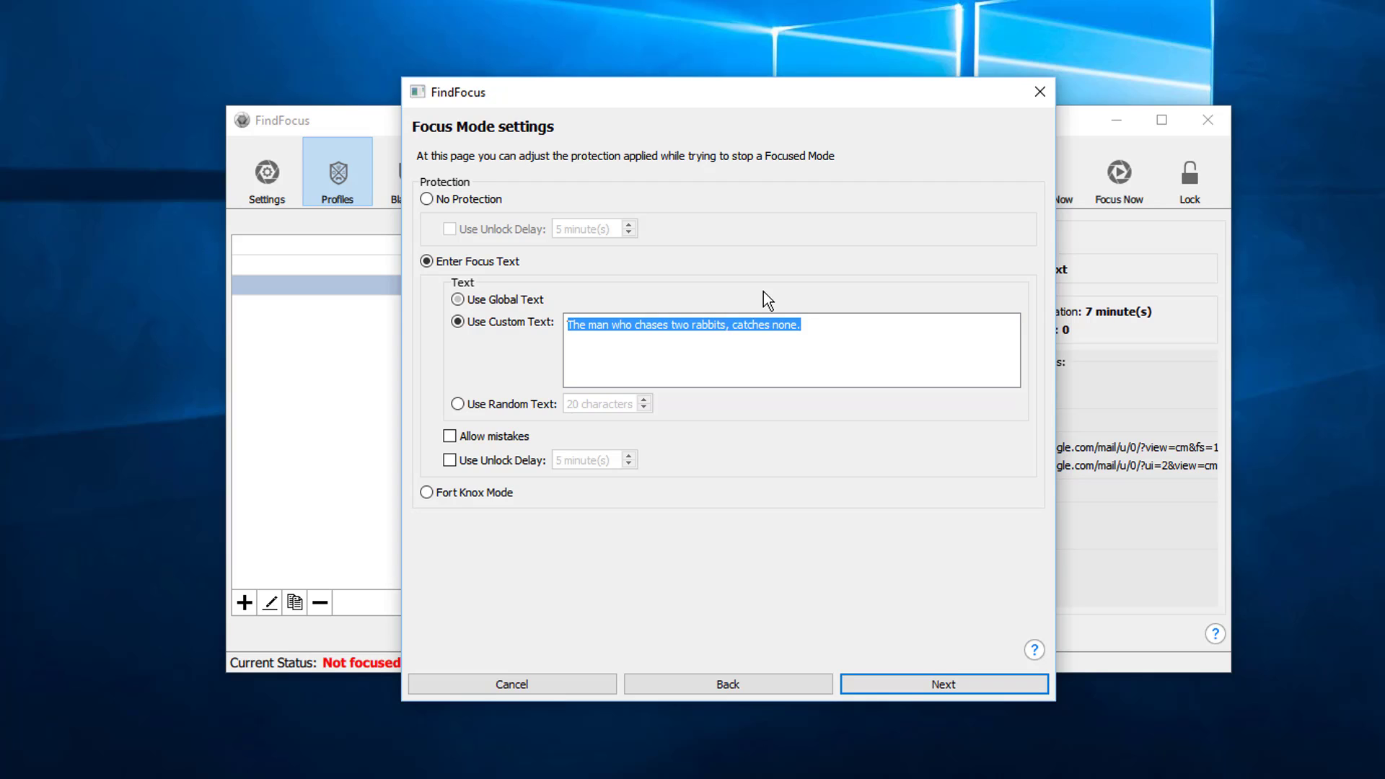
text(Do)
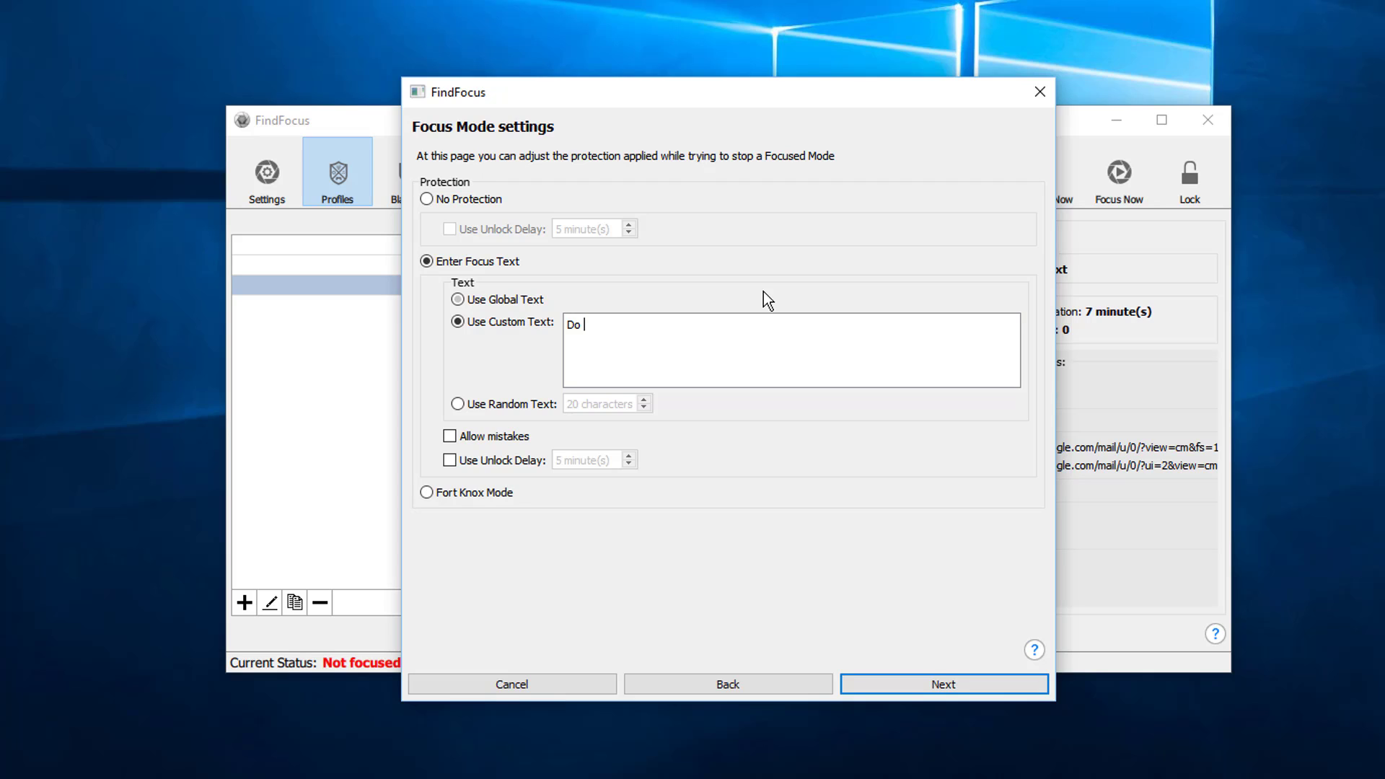
text(you really have to use the)
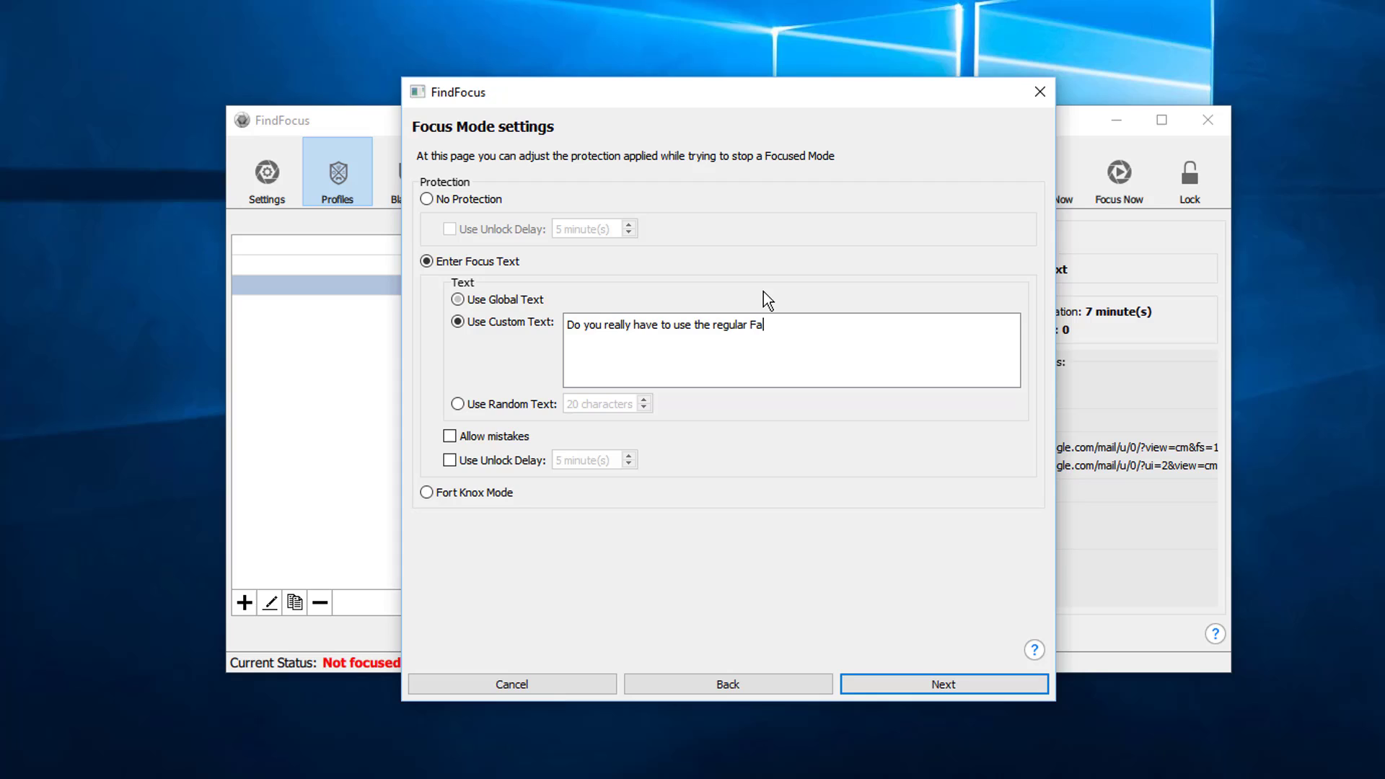
text(regular Facebook? Focus on building your business!)
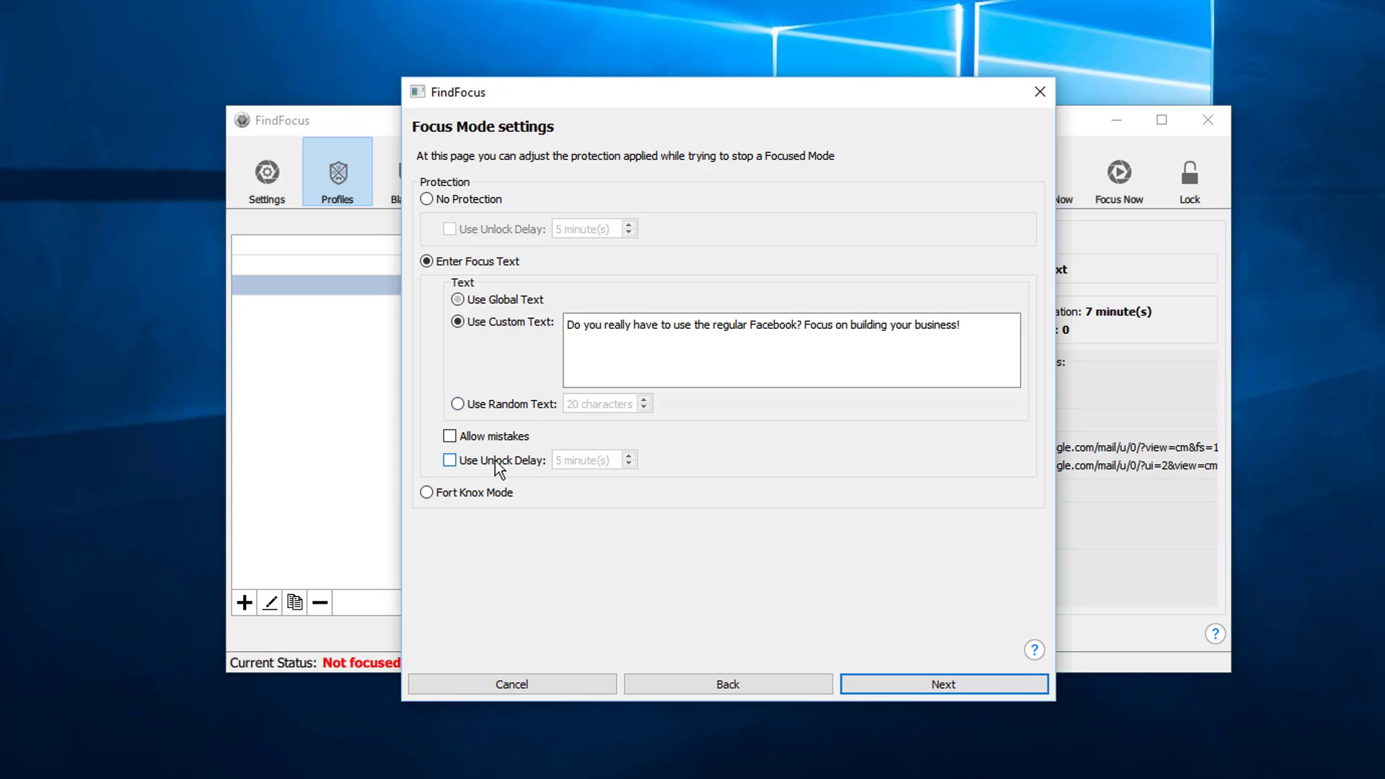
Enable the unlock delay for the focus text, set it to 1 minute and continue to the Focus Pause settings.
click(450, 460)
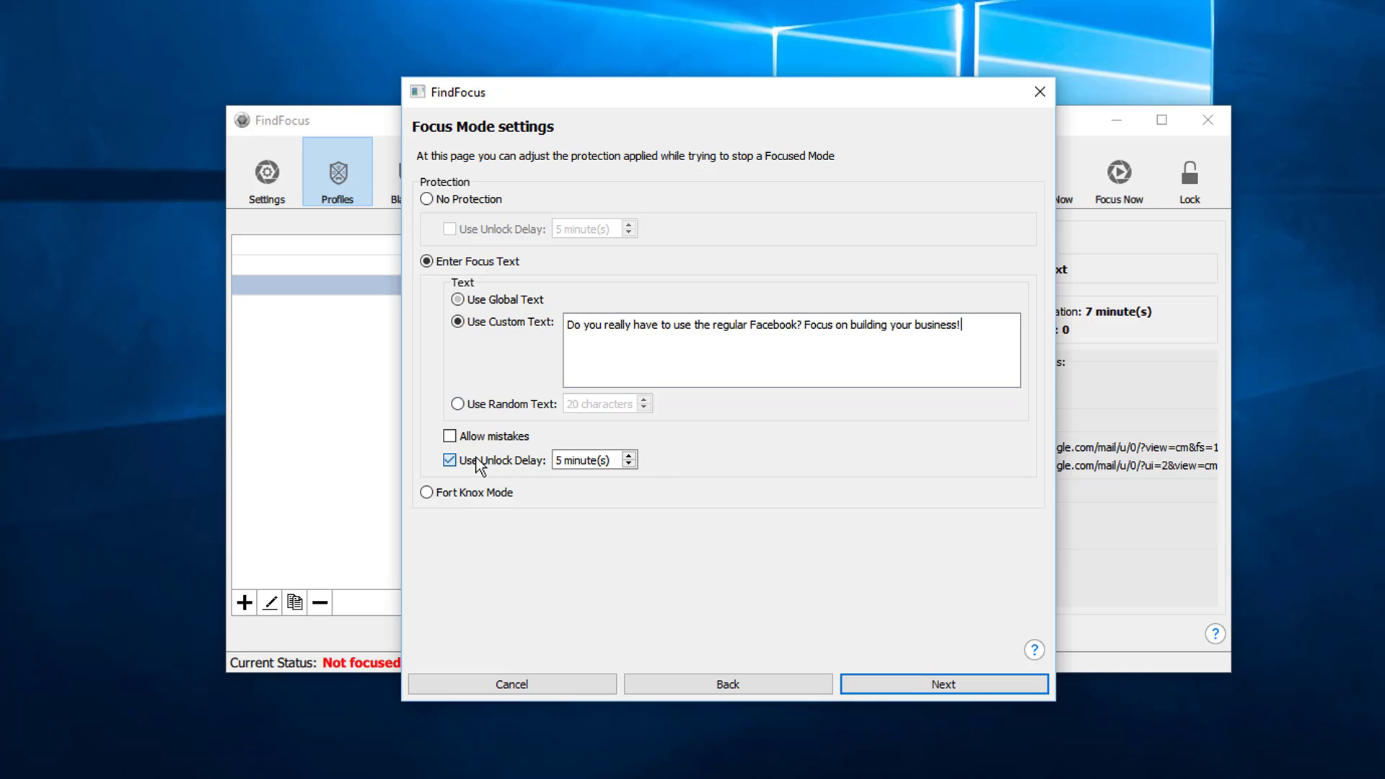
click(628, 464)
click(628, 464)
click(628, 464)
click(628, 463)
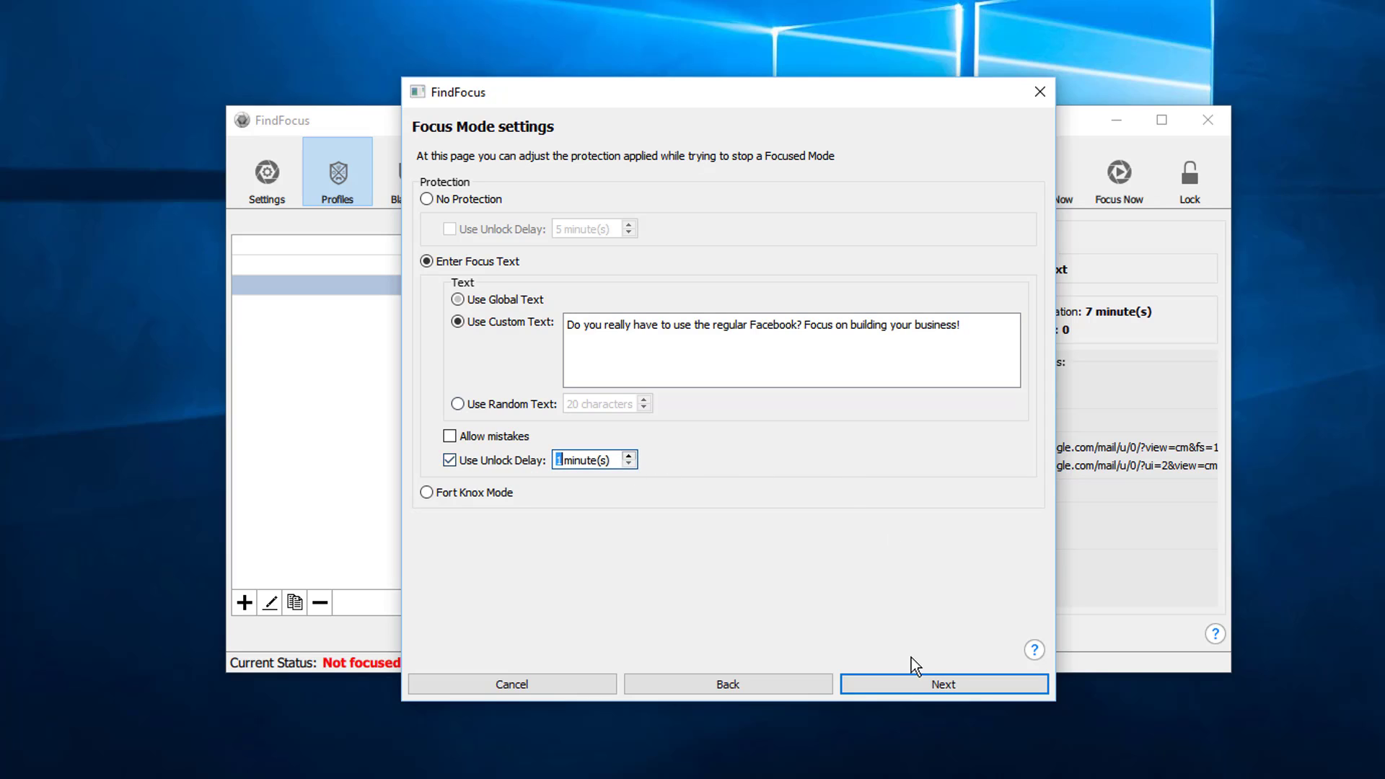
click(946, 682)
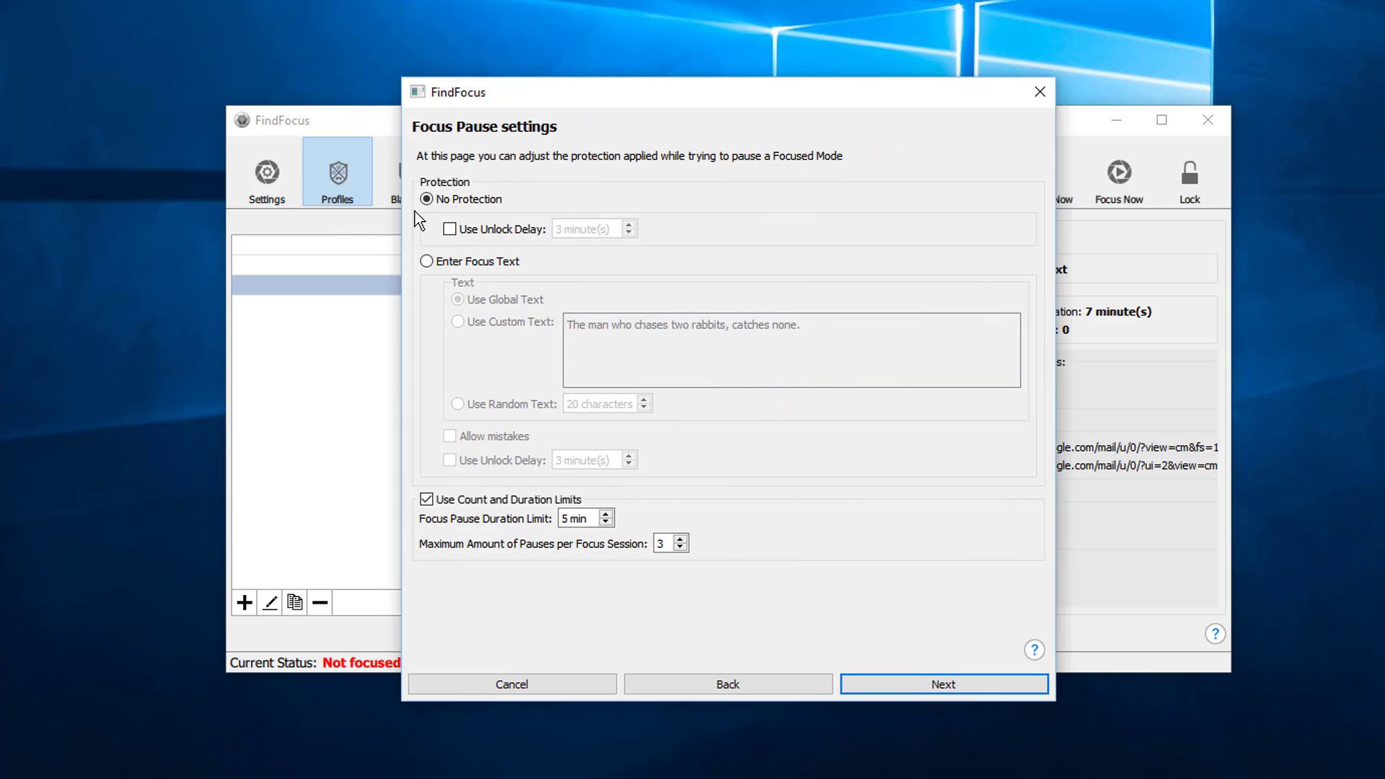
Protect focus pauses with a custom focus text, copying the Facebook sentence over from the Focus Mode settings.
click(426, 261)
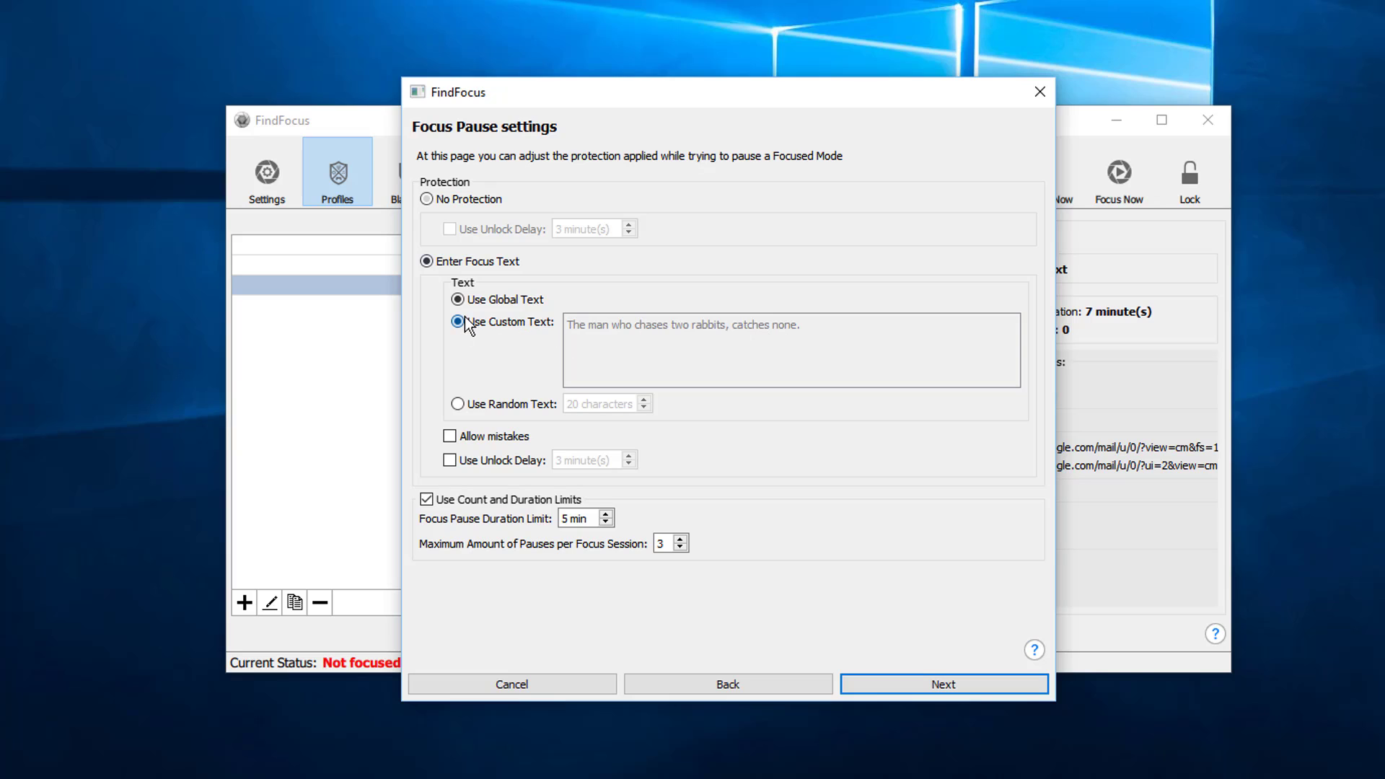
click(465, 326)
triple_click(686, 328)
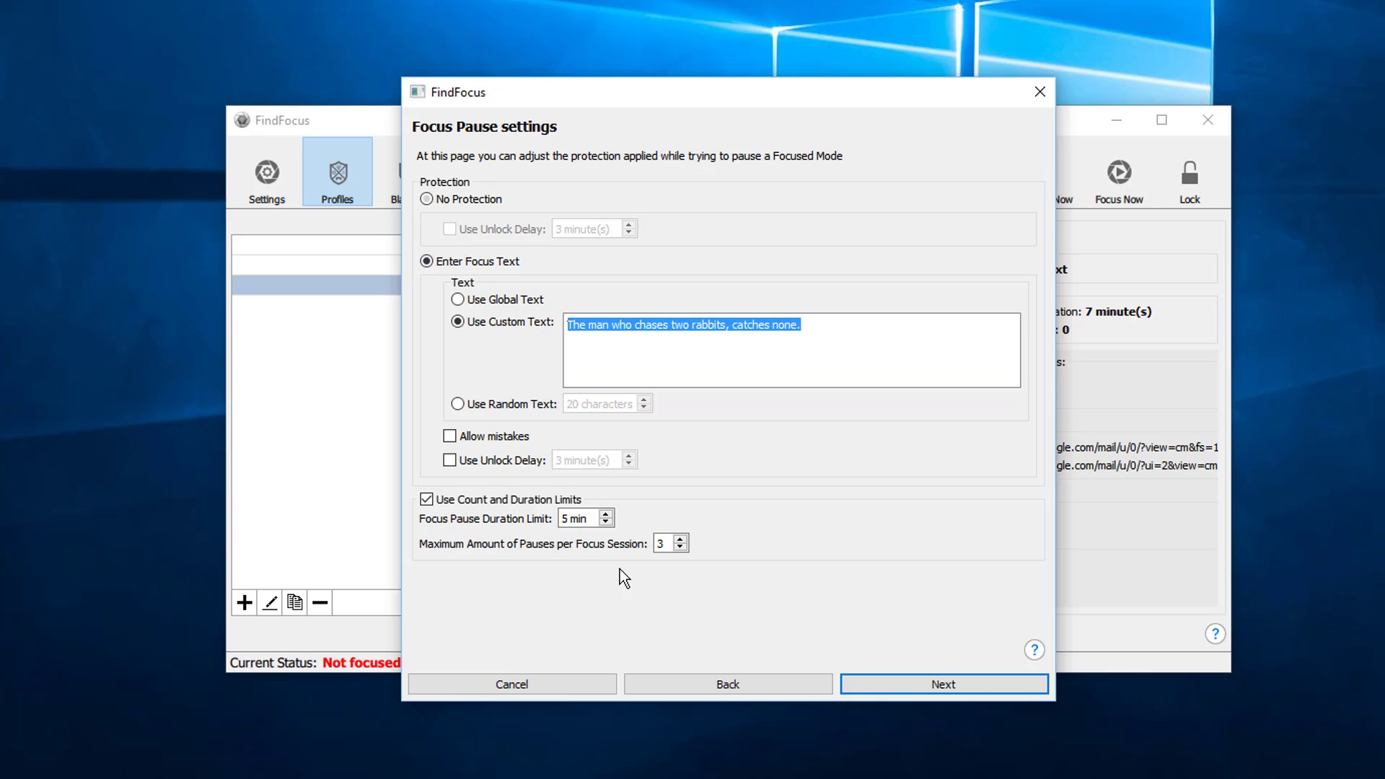
click(717, 684)
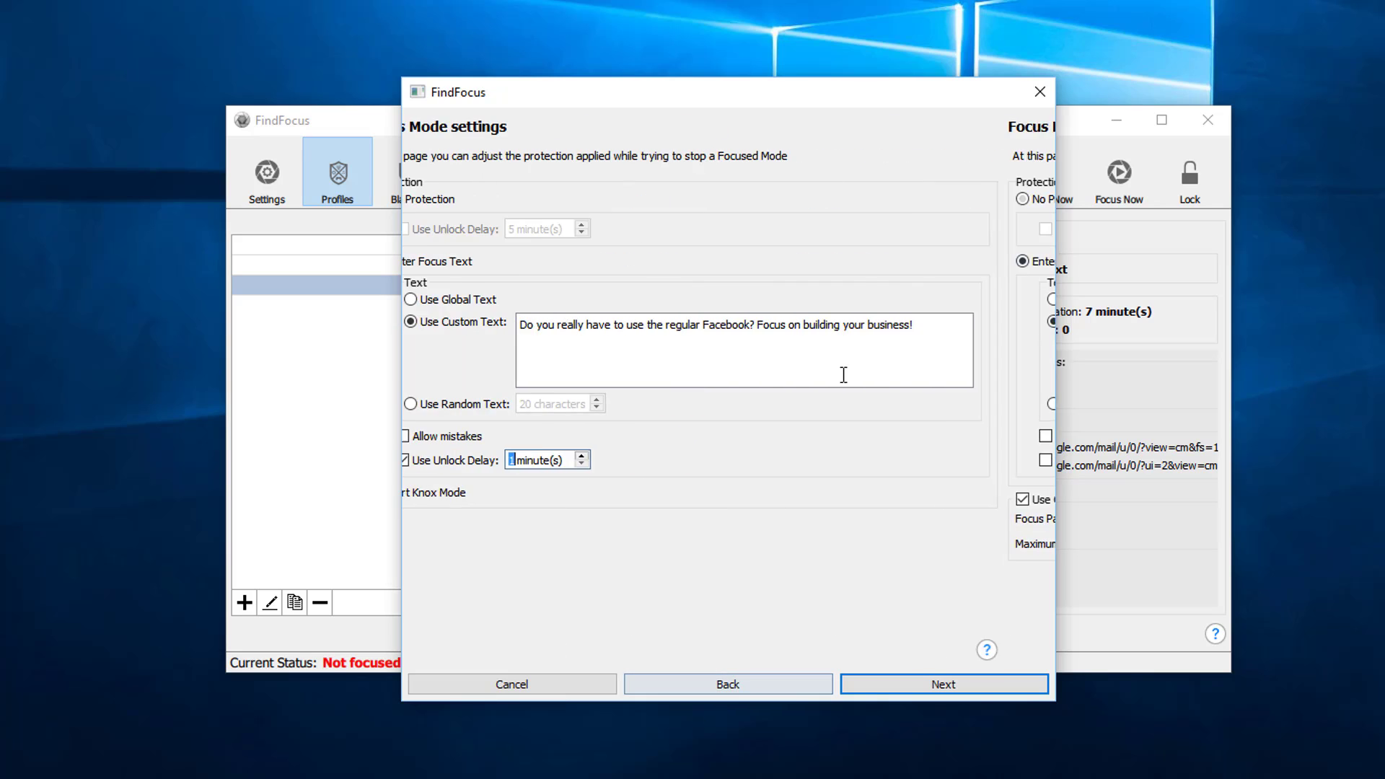
triple_click(800, 339)
key(ctrl+c)
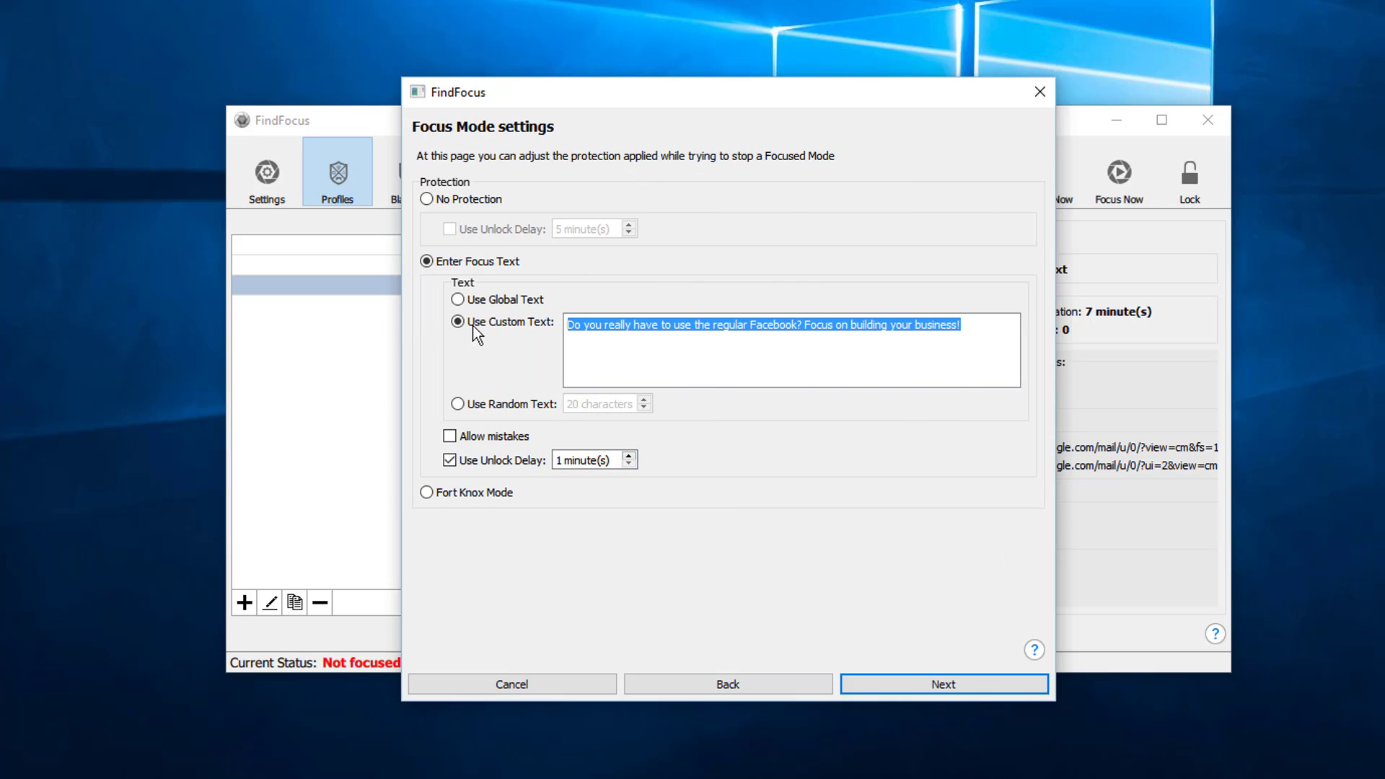
click(945, 678)
triple_click(796, 332)
key(ctrl+v)
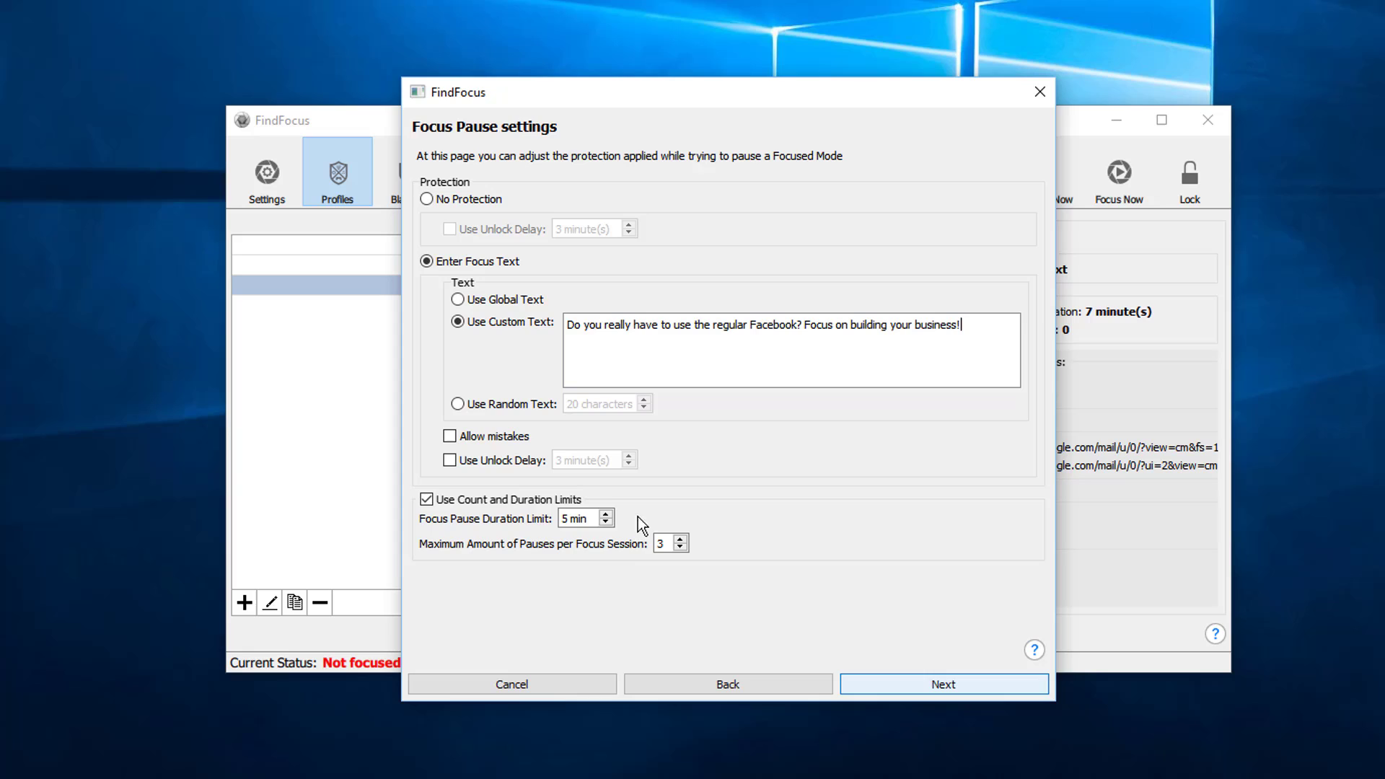
Set the maximum amount of pauses per focus session to 99 and continue to the website rules.
click(661, 544)
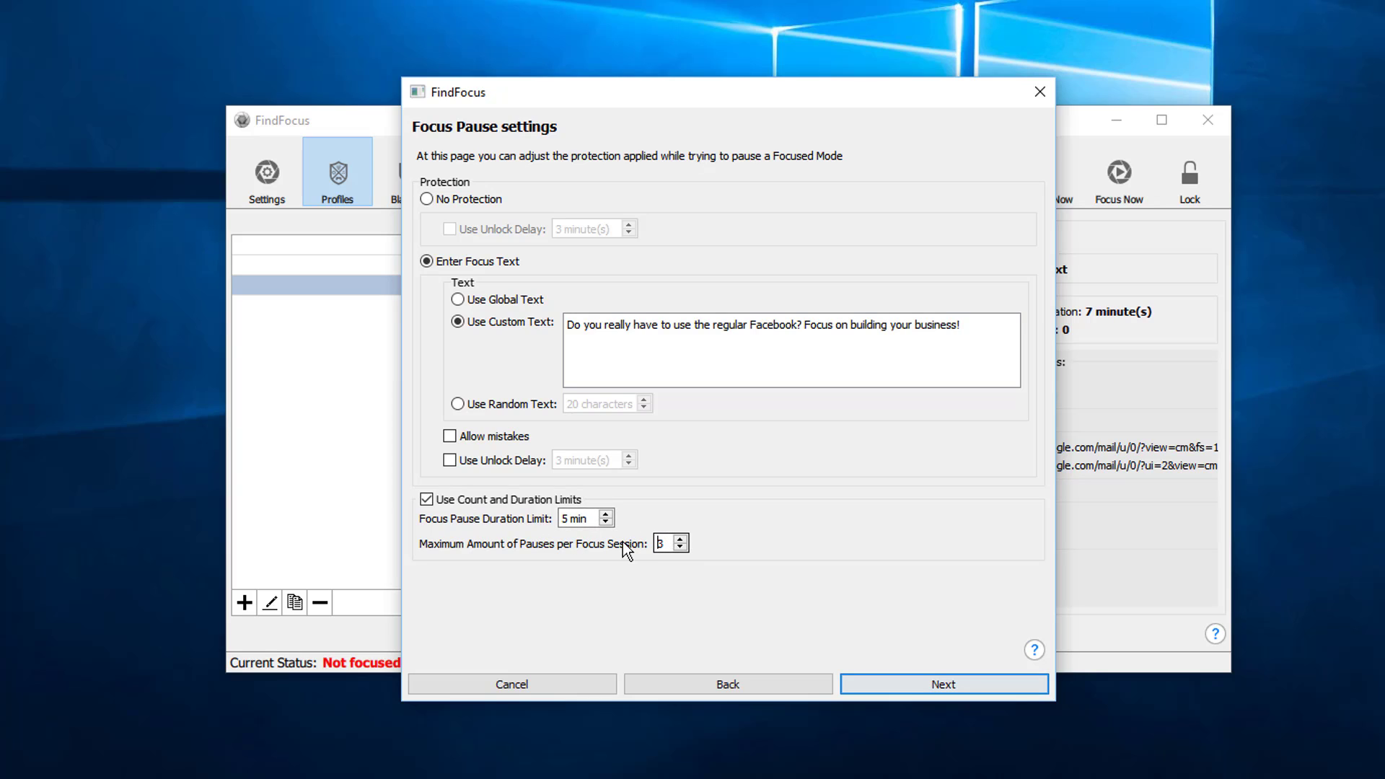
text(99)
click(950, 685)
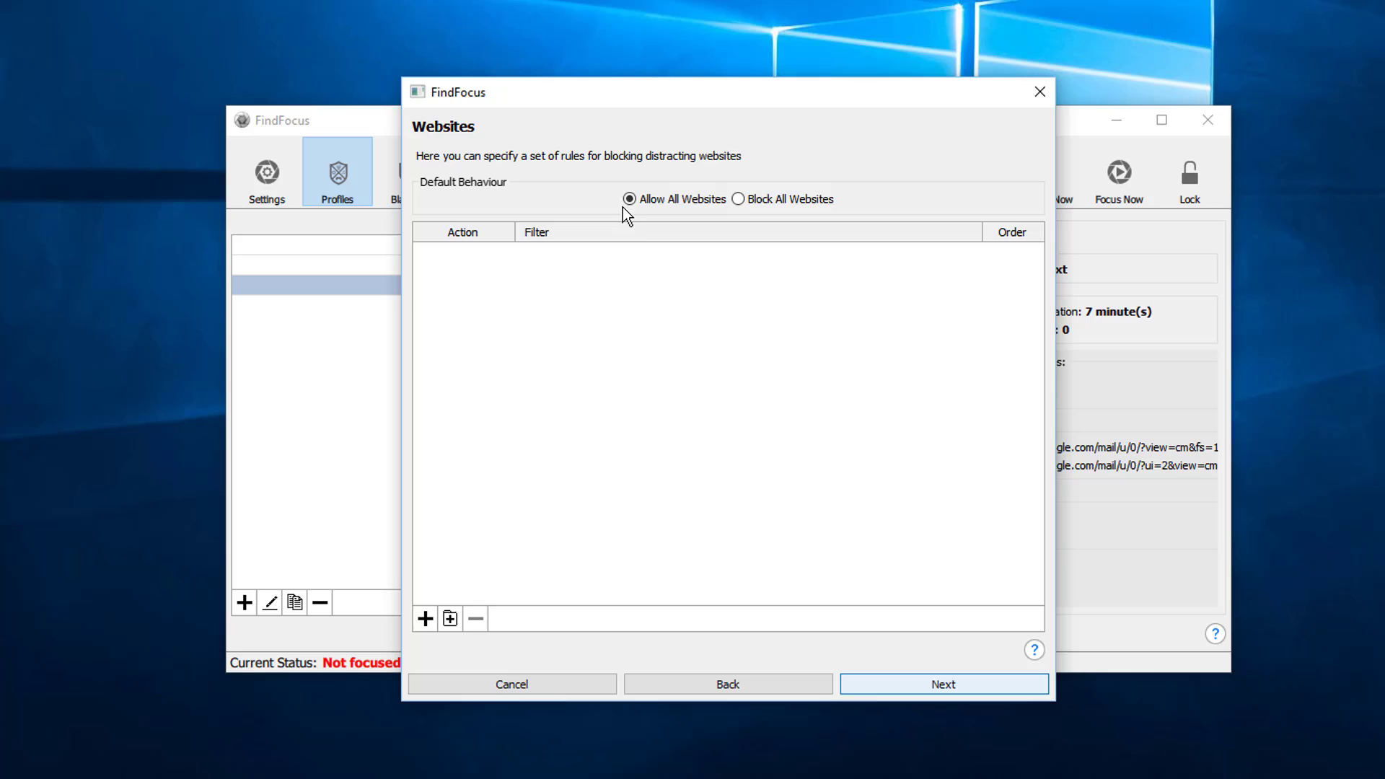
Add a website rule that allows business.facebook.com.
click(425, 618)
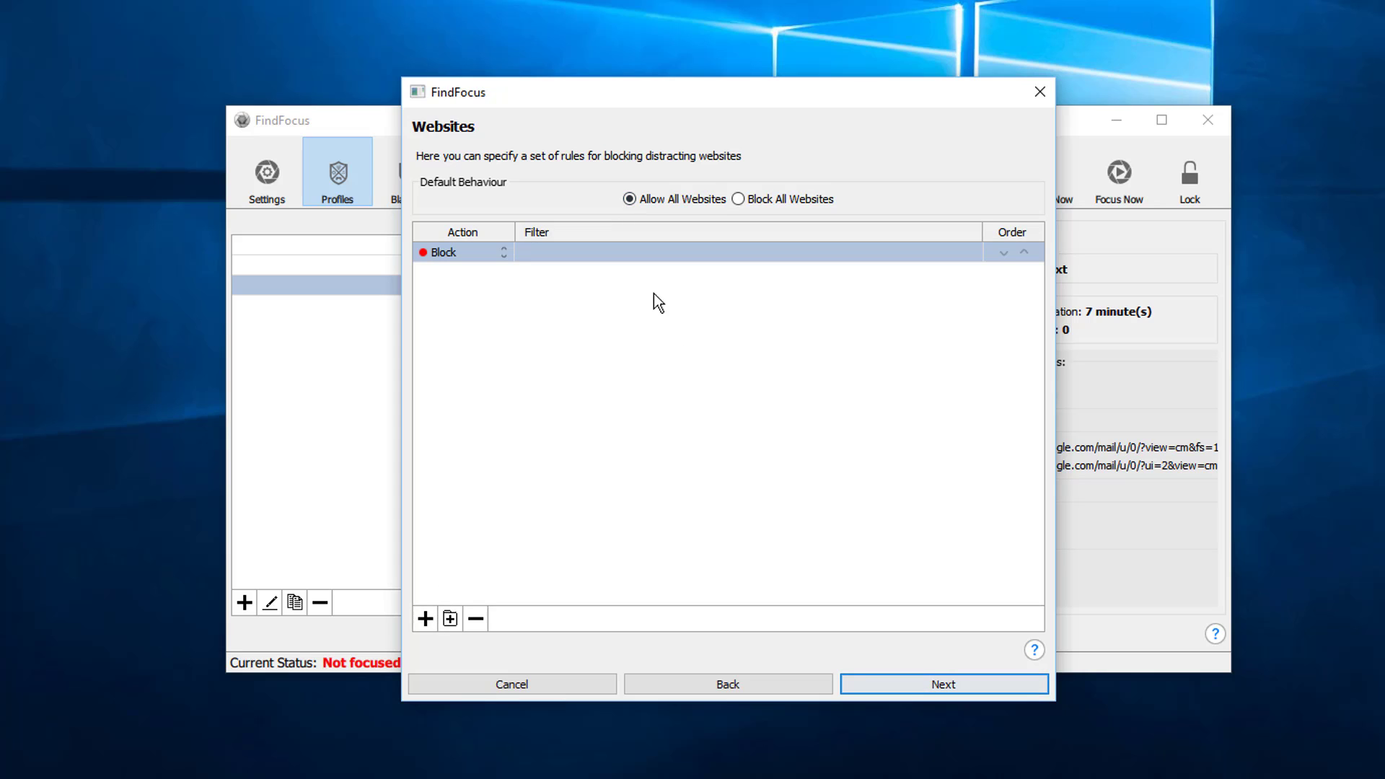
text(business.facebook.com)
click(459, 250)
click(447, 288)
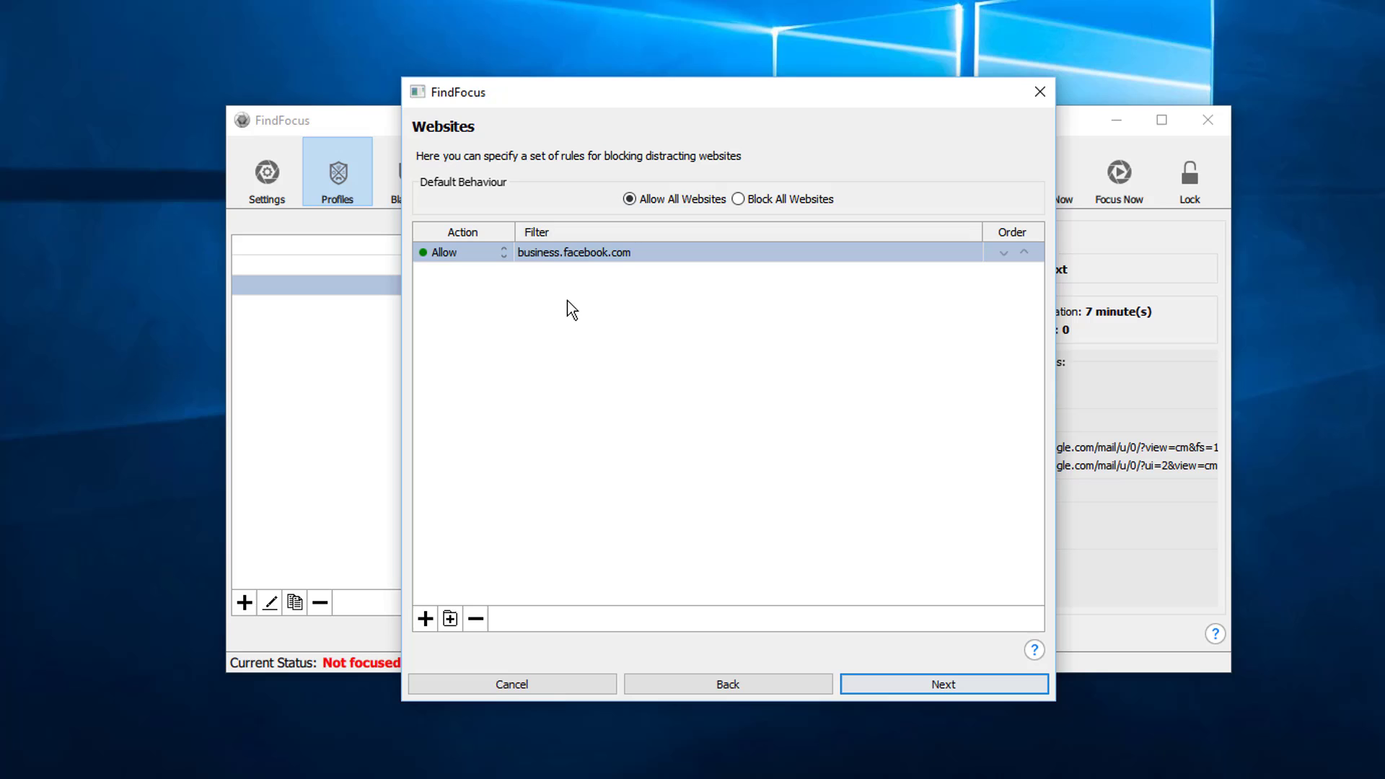
Add a second website rule that blocks facebook.com and finish the profile without any application rules.
click(425, 618)
text(fa)
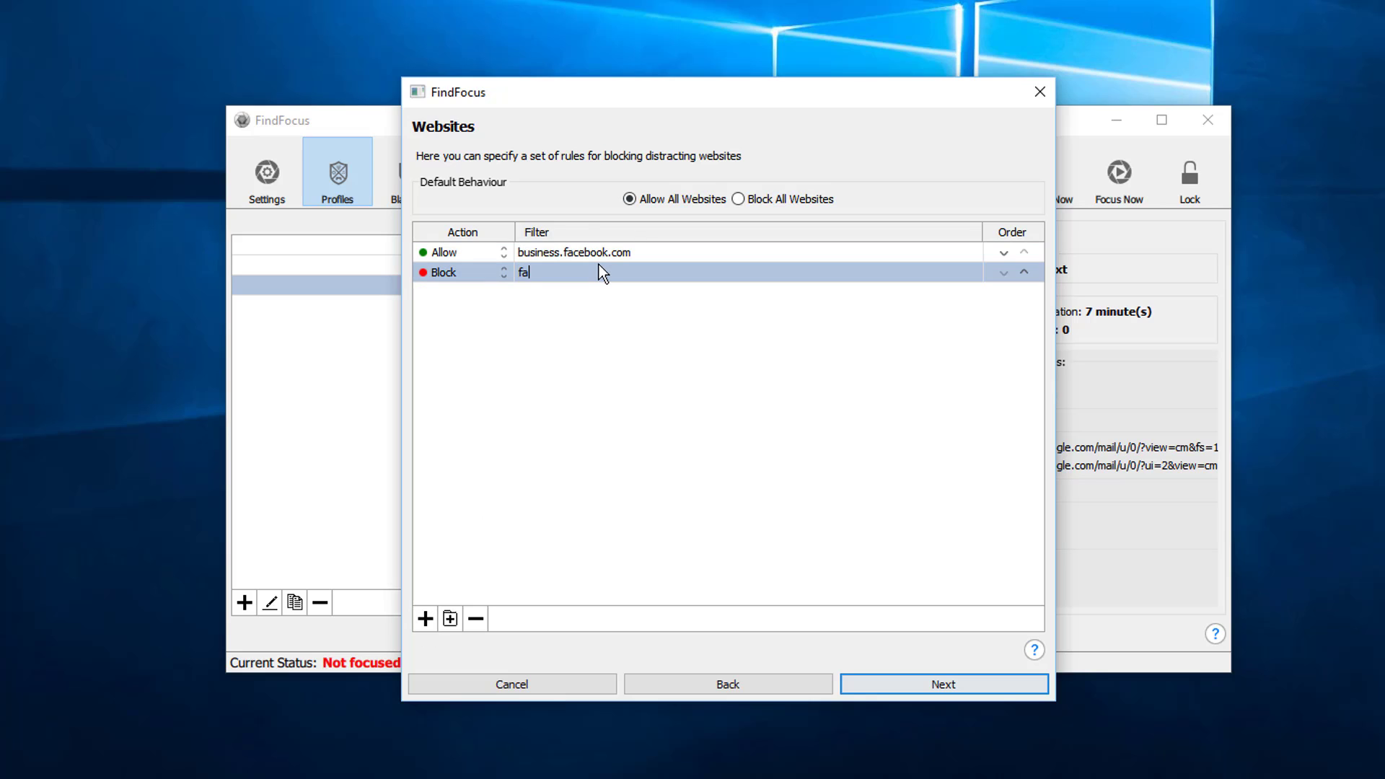
text(cebook.com)
click(950, 685)
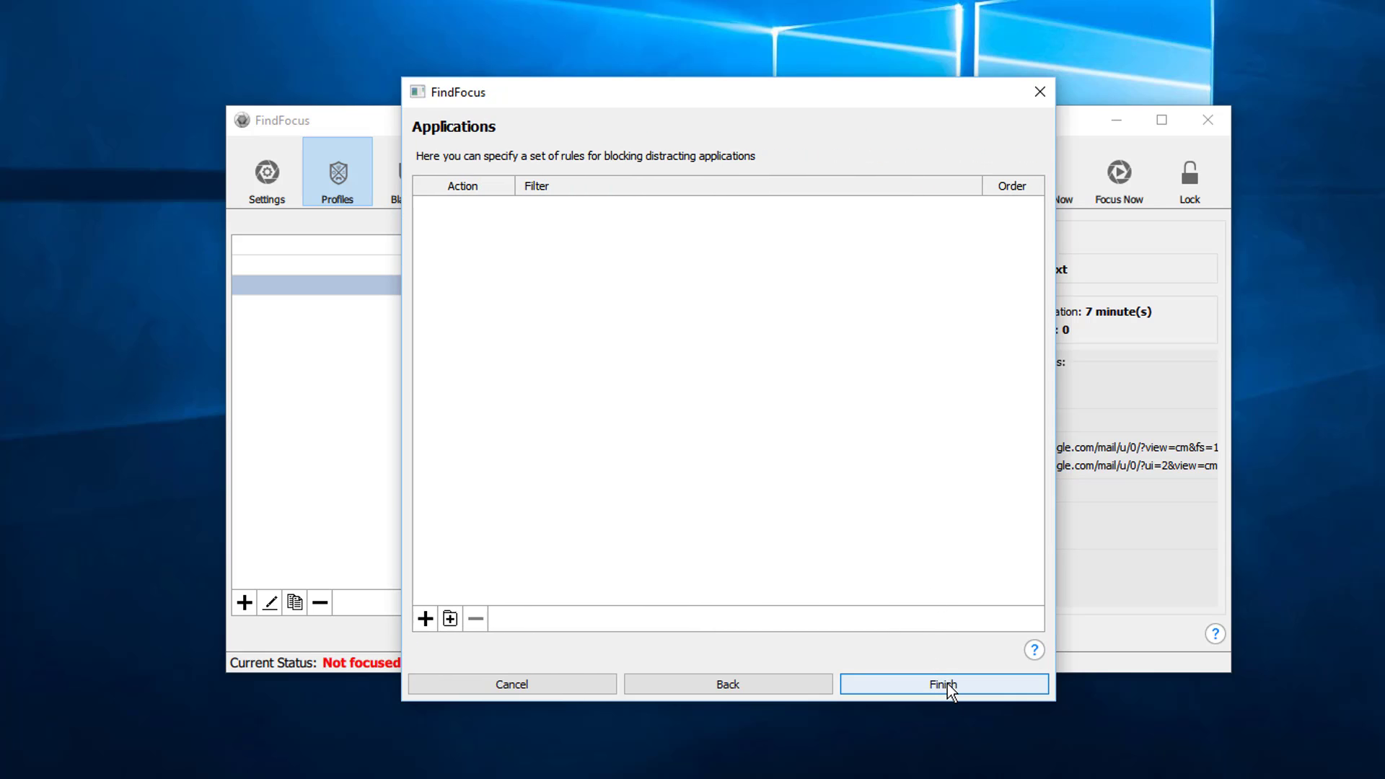
click(946, 682)
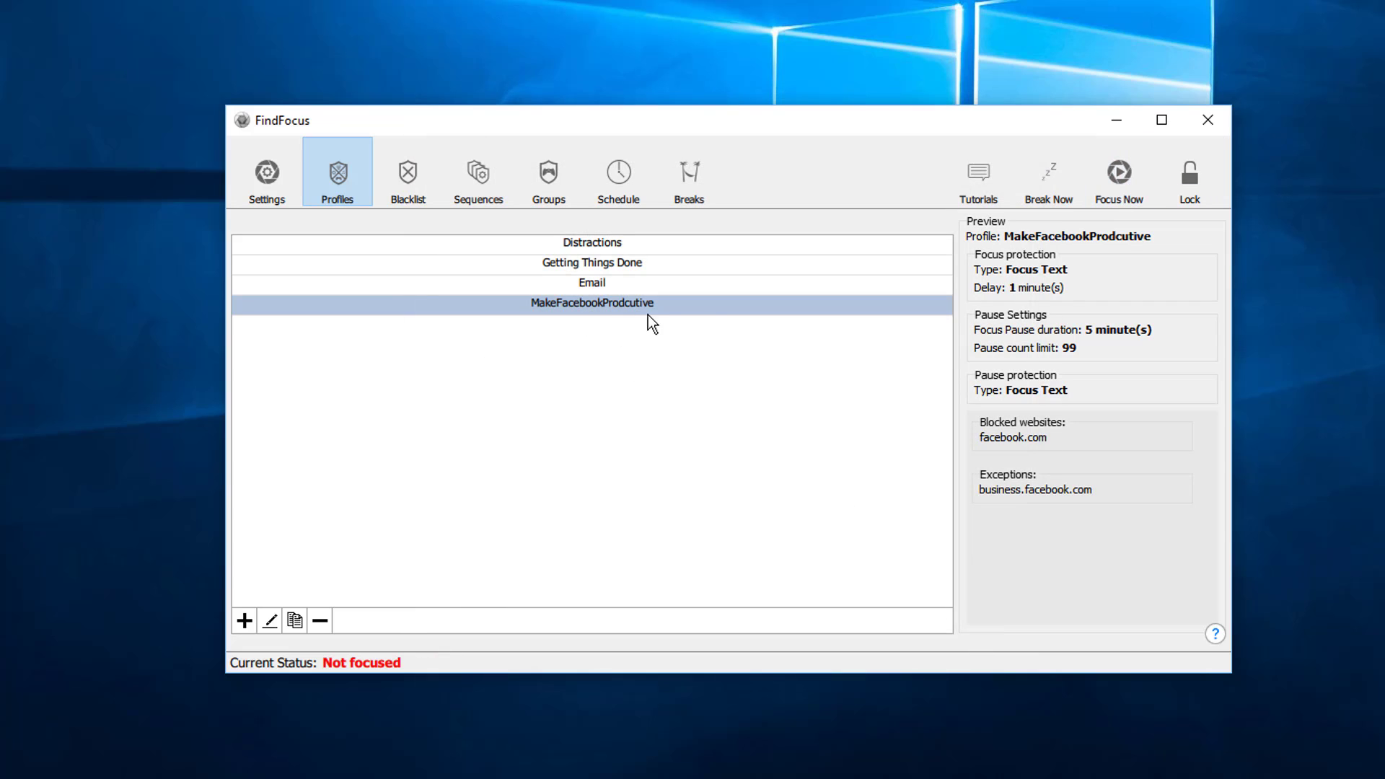
Start a focus session with the MakeFacebookProdcutive profile and a duration of 5 minutes.
click(1119, 176)
click(416, 164)
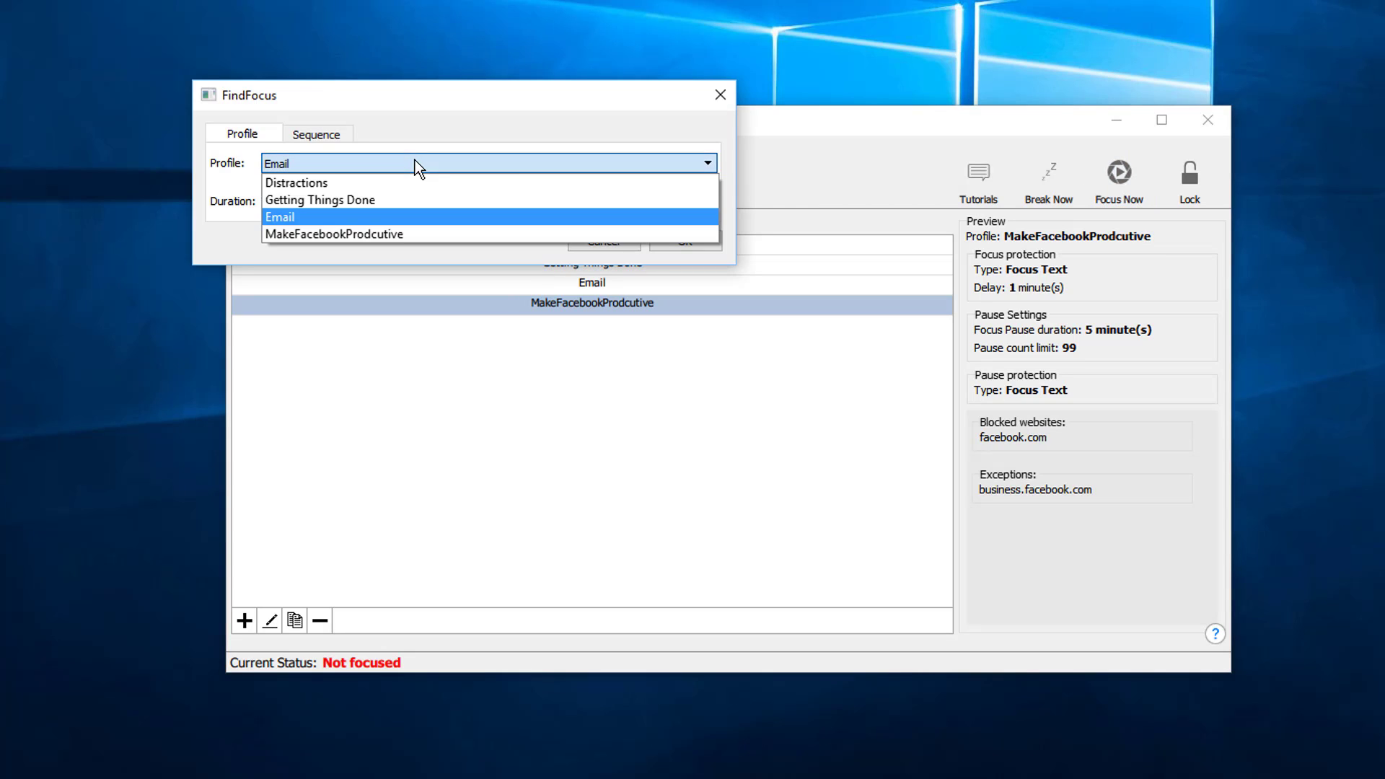
click(395, 229)
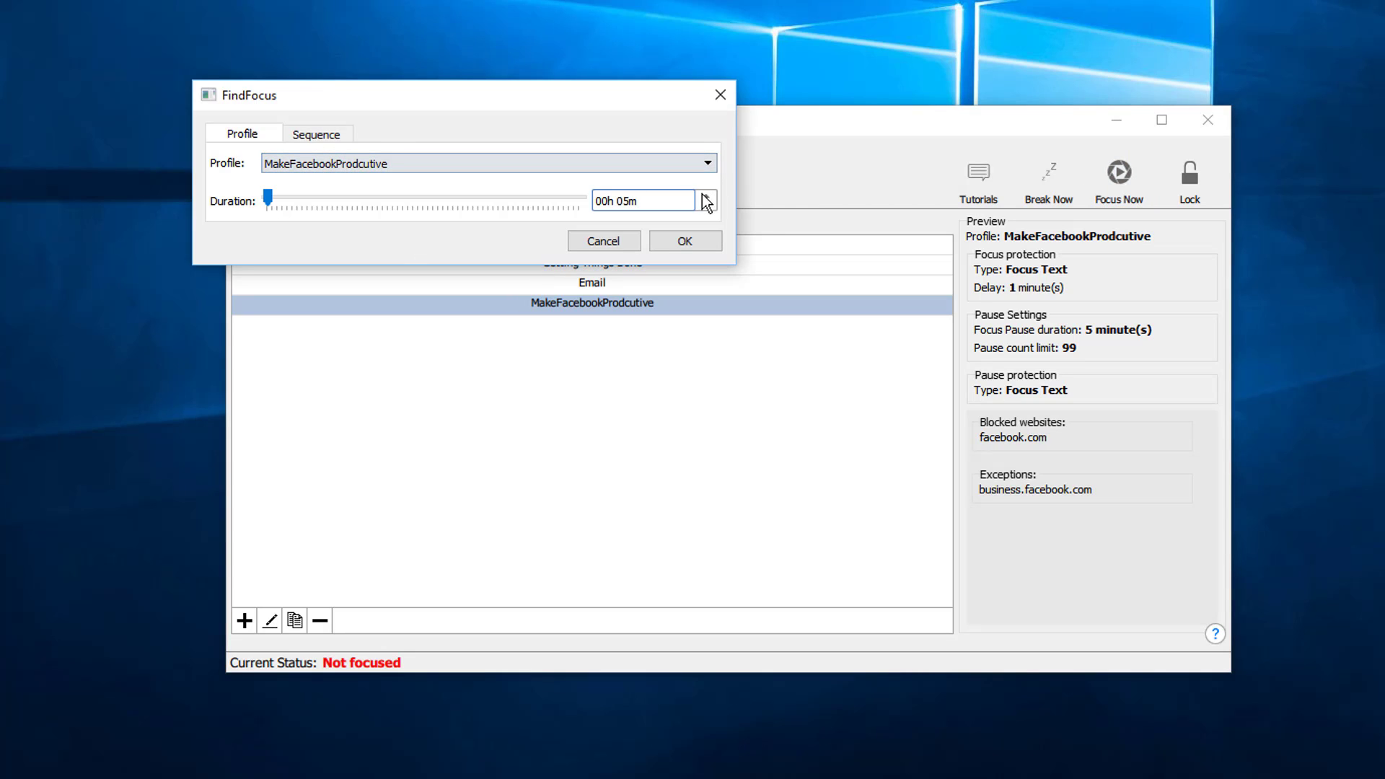
click(689, 241)
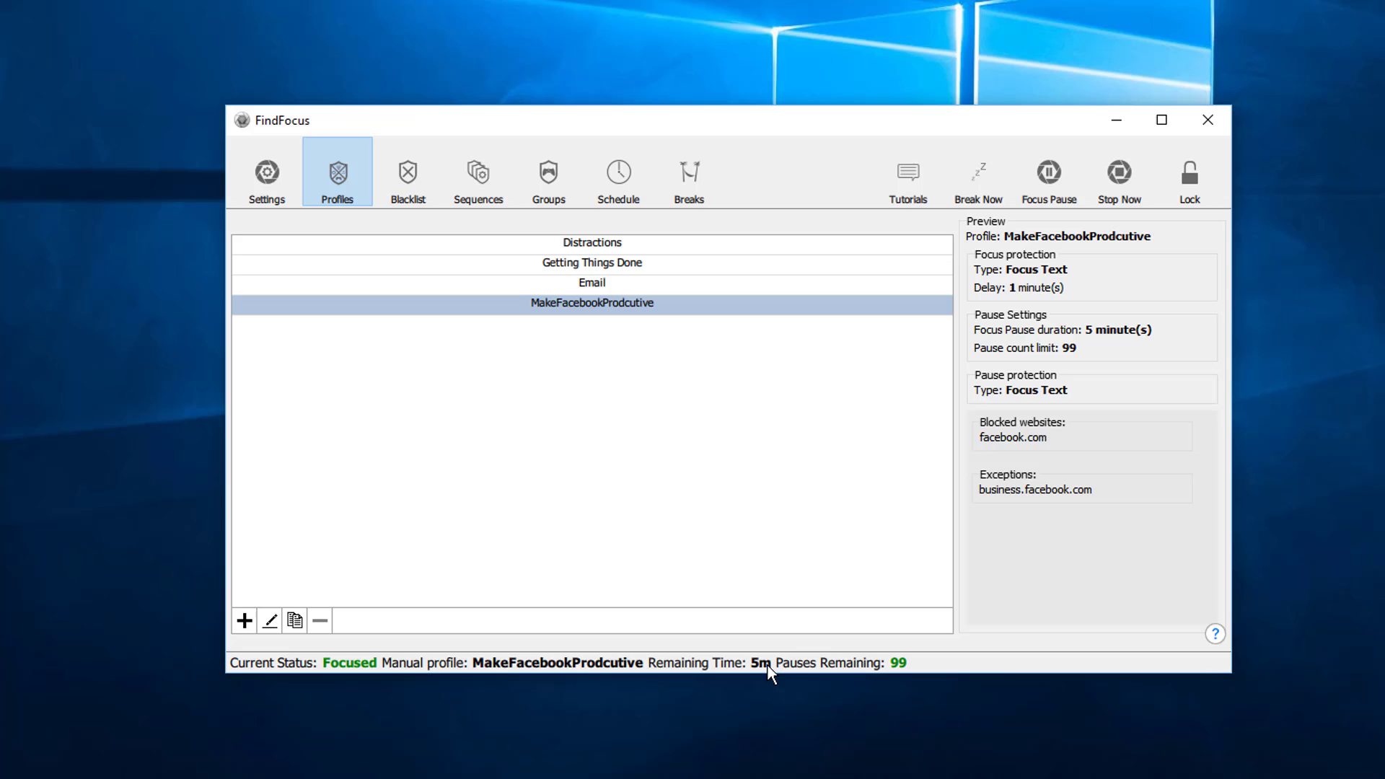
Switch to Chrome and check that Facebook Business Manager is usable by opening its account menu and business settings.
key(alt+Tab)
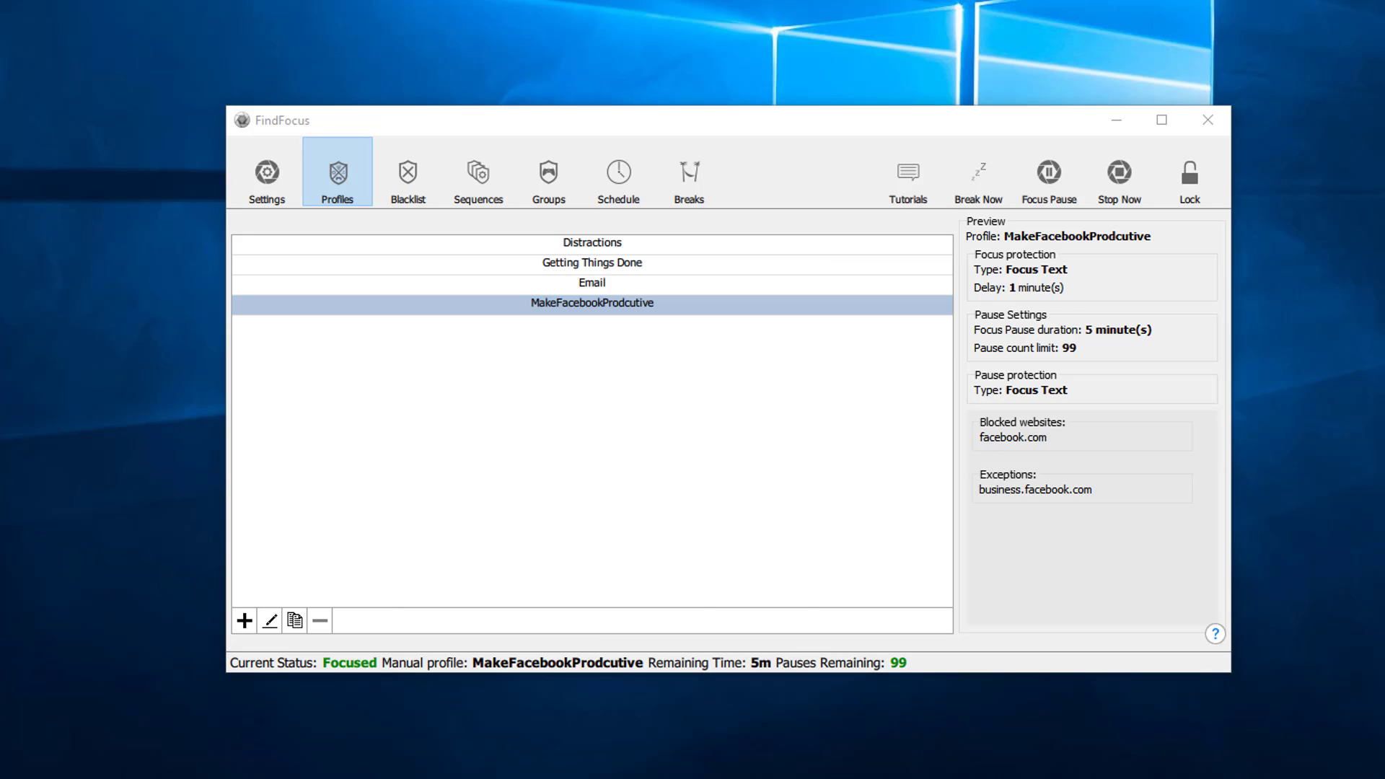
drag(621, 176, 672, 184)
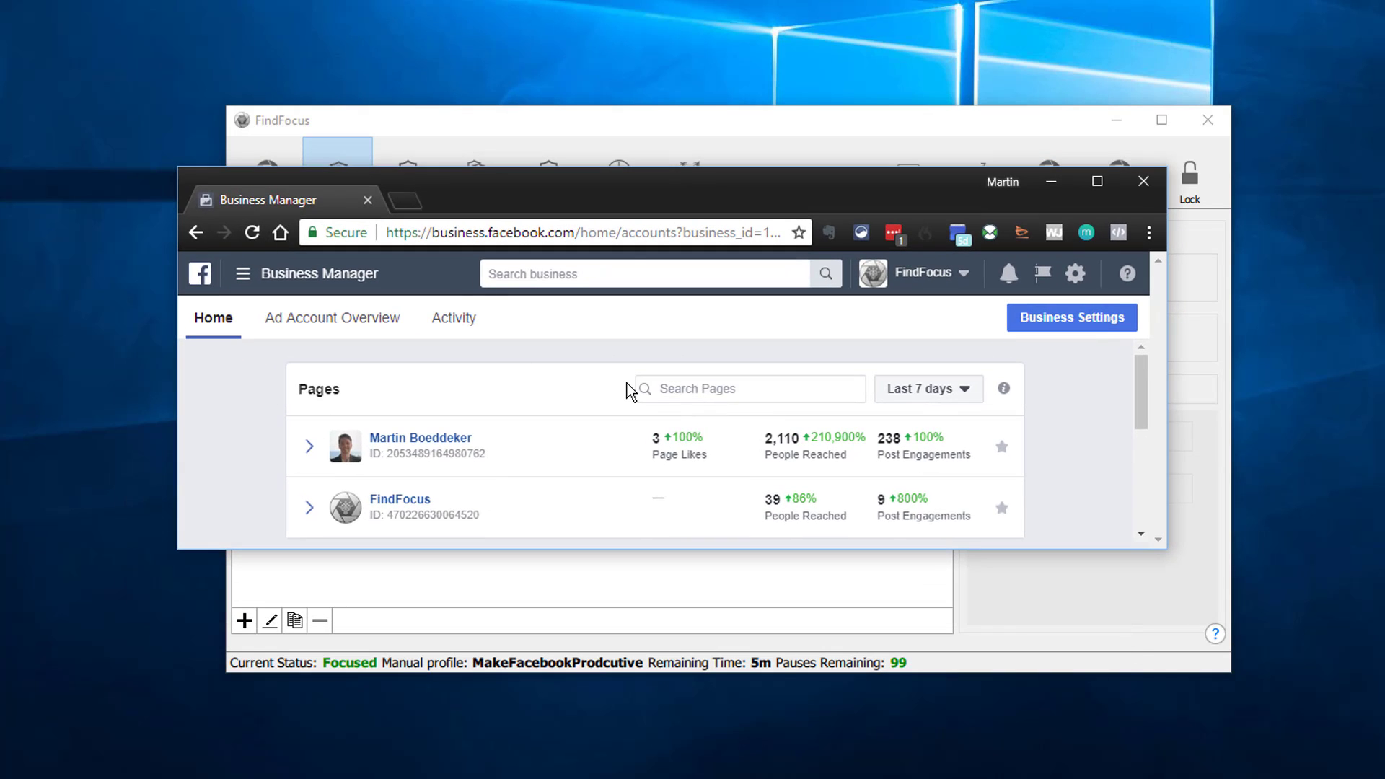
click(538, 234)
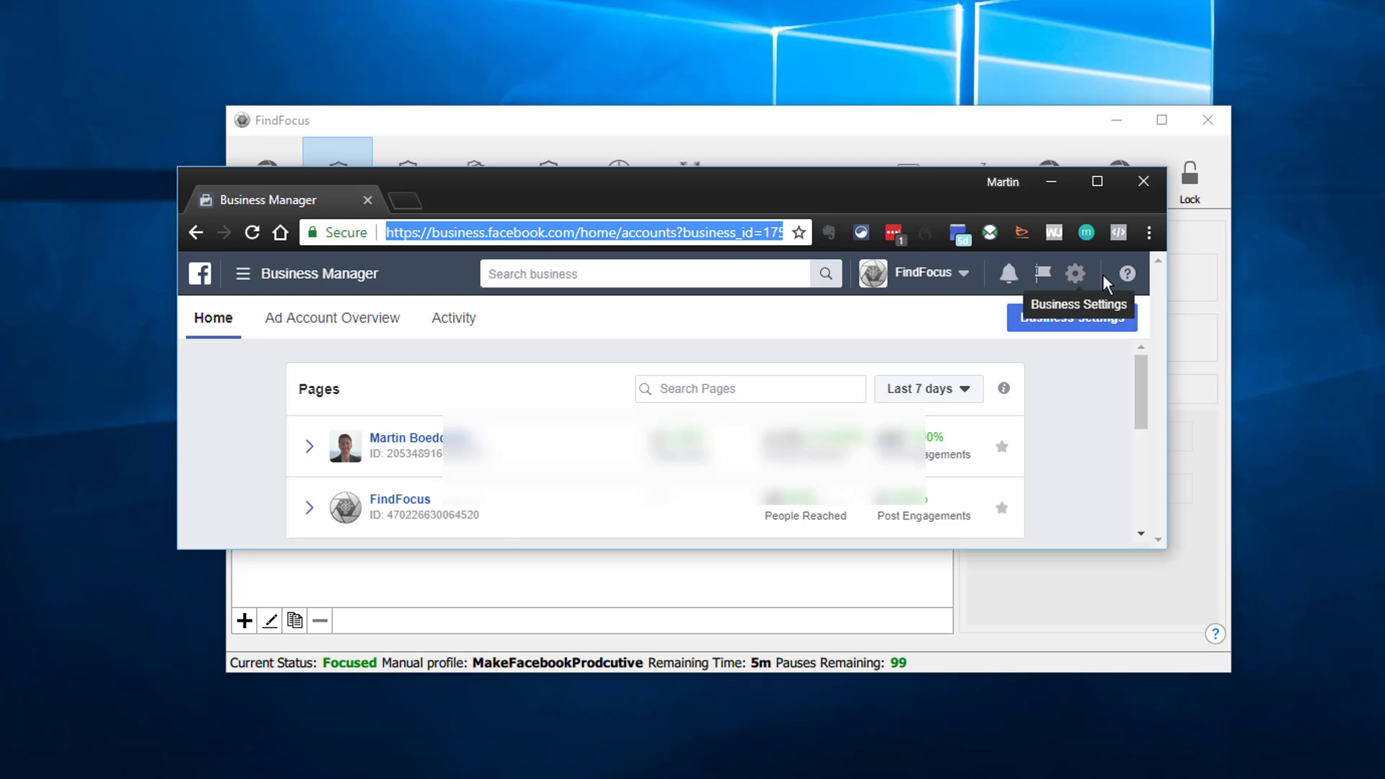
click(965, 275)
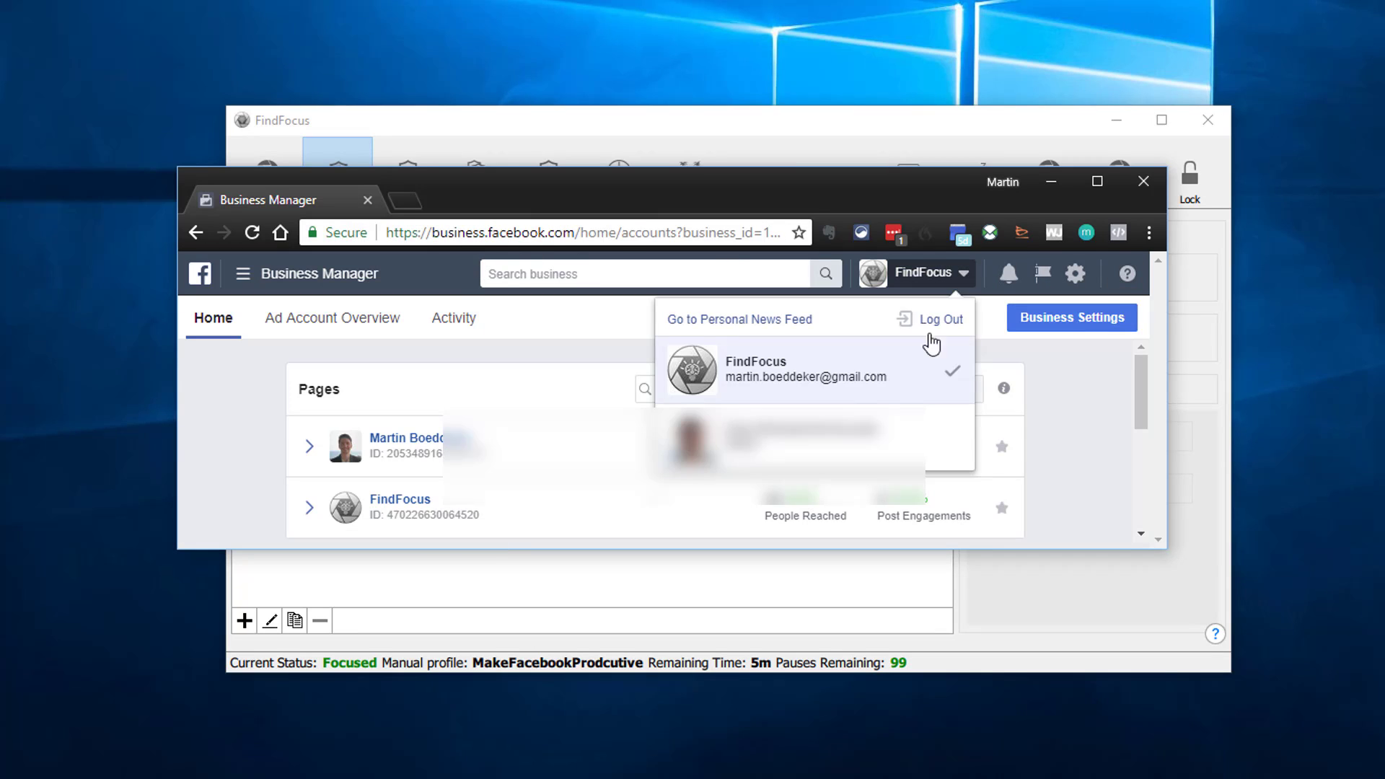
click(1075, 274)
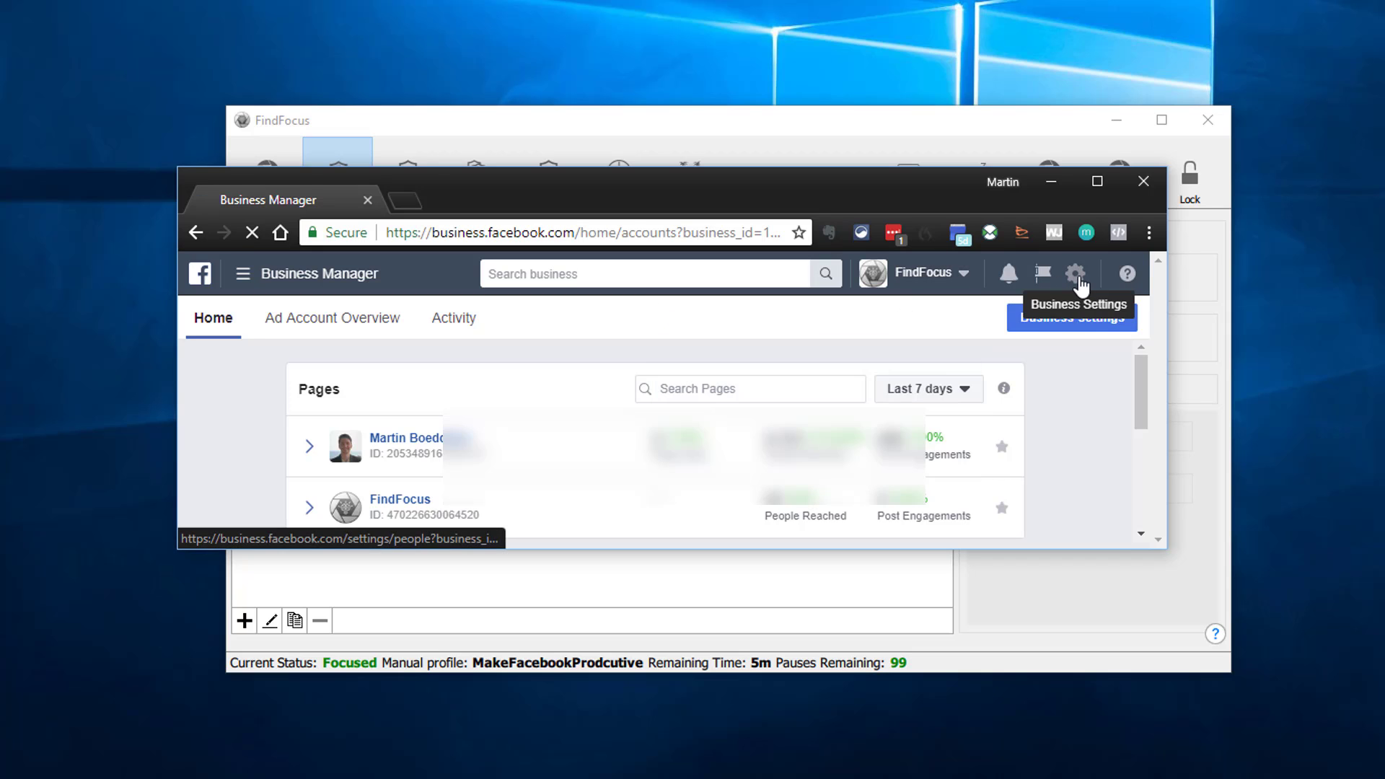
Try to open the regular Facebook site in the browser to test the block.
click(550, 232)
text(fa)
key(Return)
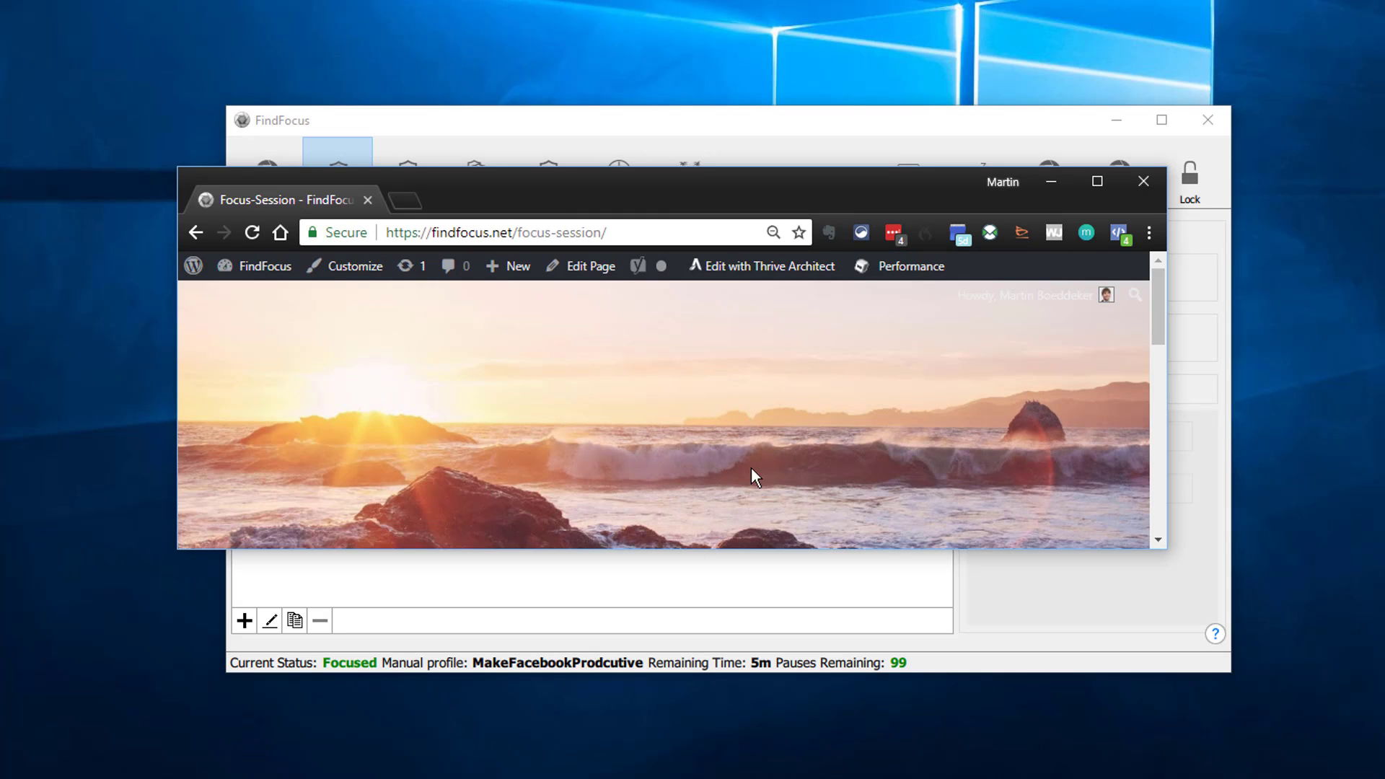
Look over the focus-session page, reopen Facebook Business Manager to check that it still loads, and close the browser.
scroll(866, 382, down, 5)
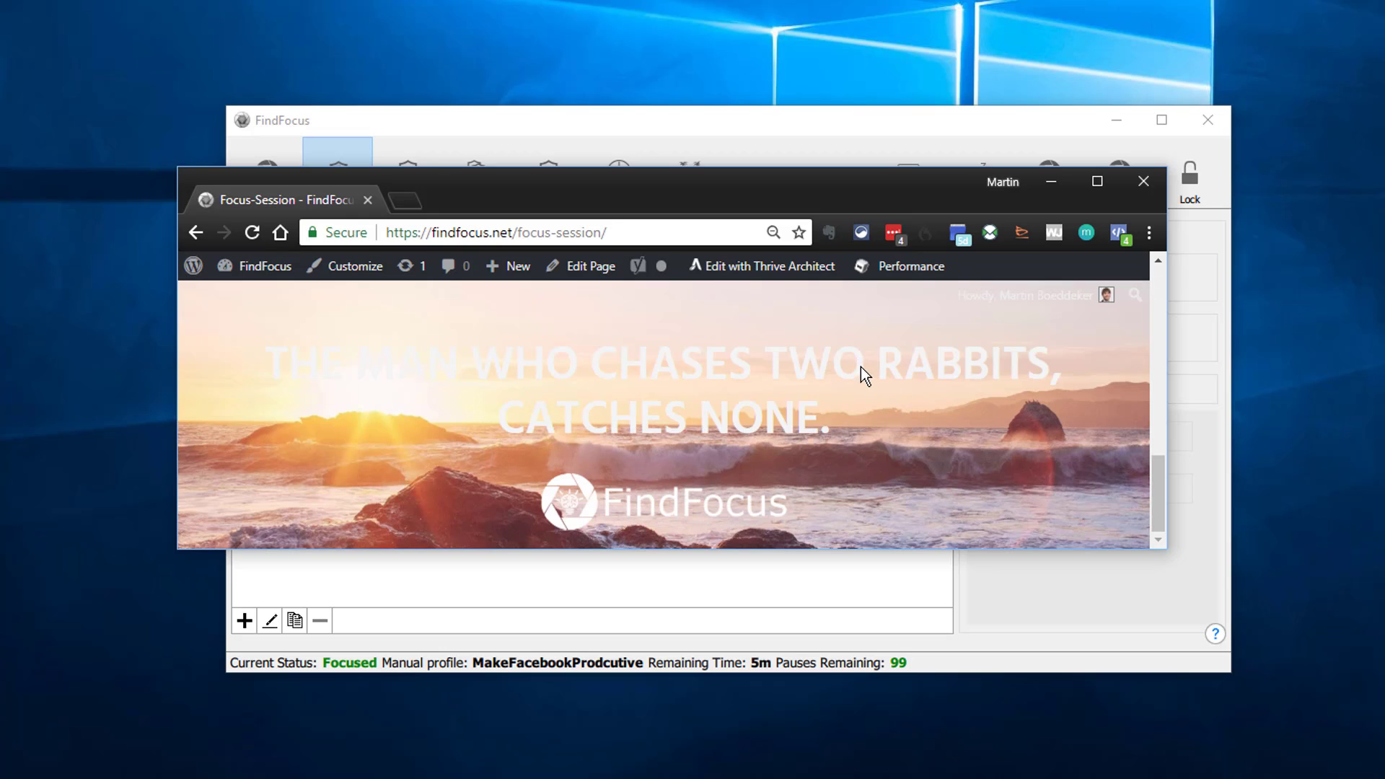
scroll(830, 366, up, 4)
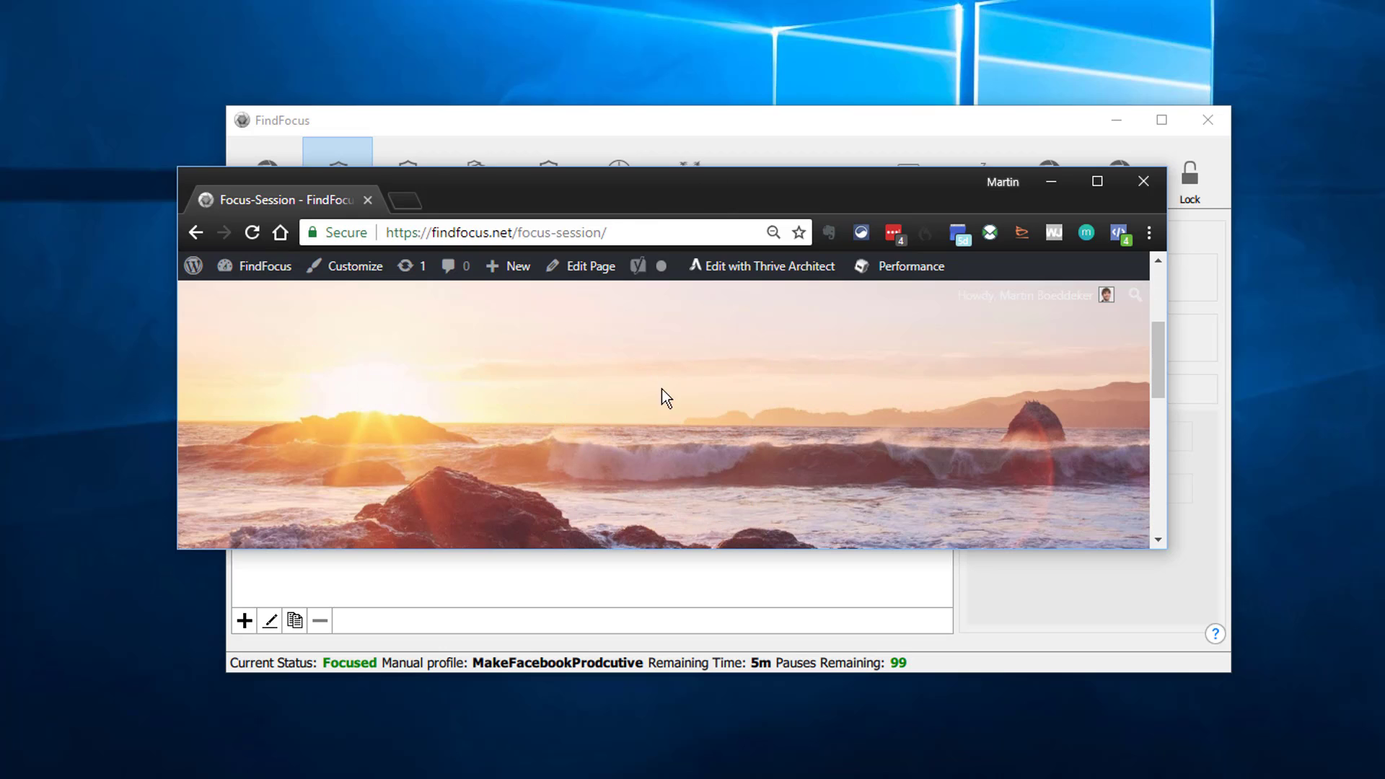
click(639, 232)
text(bu)
key(Return)
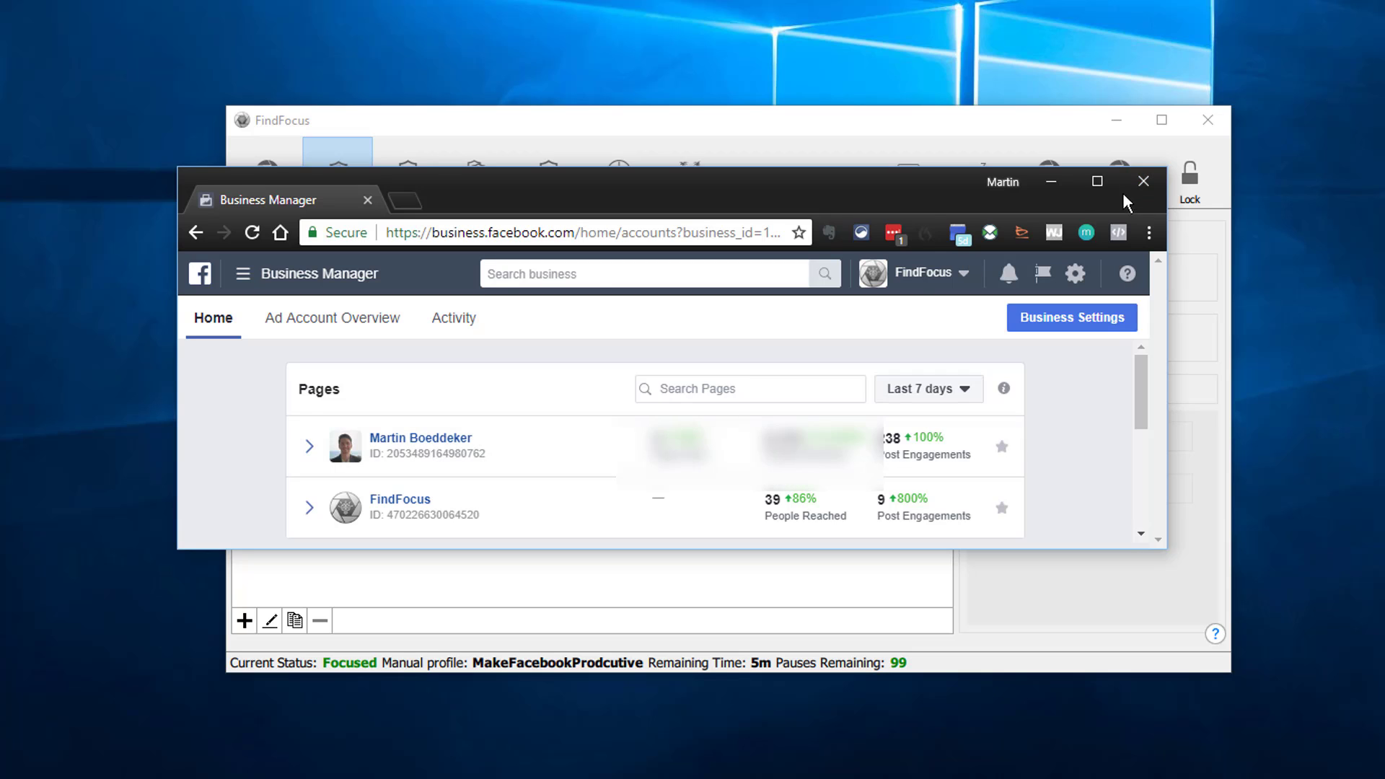
click(1141, 183)
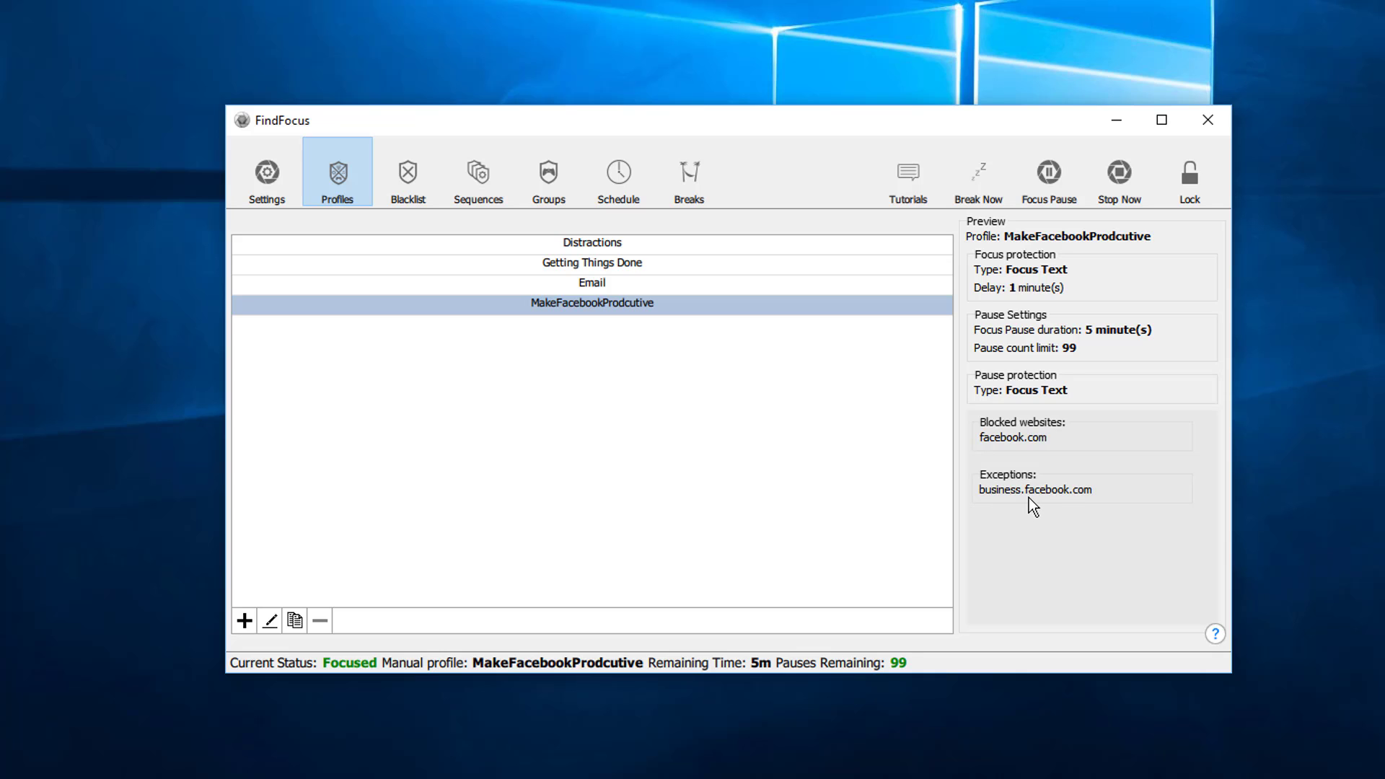
Reopen the MakeFacebookProdcutive profile for editing, review its website rules for business.facebook.com and facebook.com, and finish the wizard.
click(270, 622)
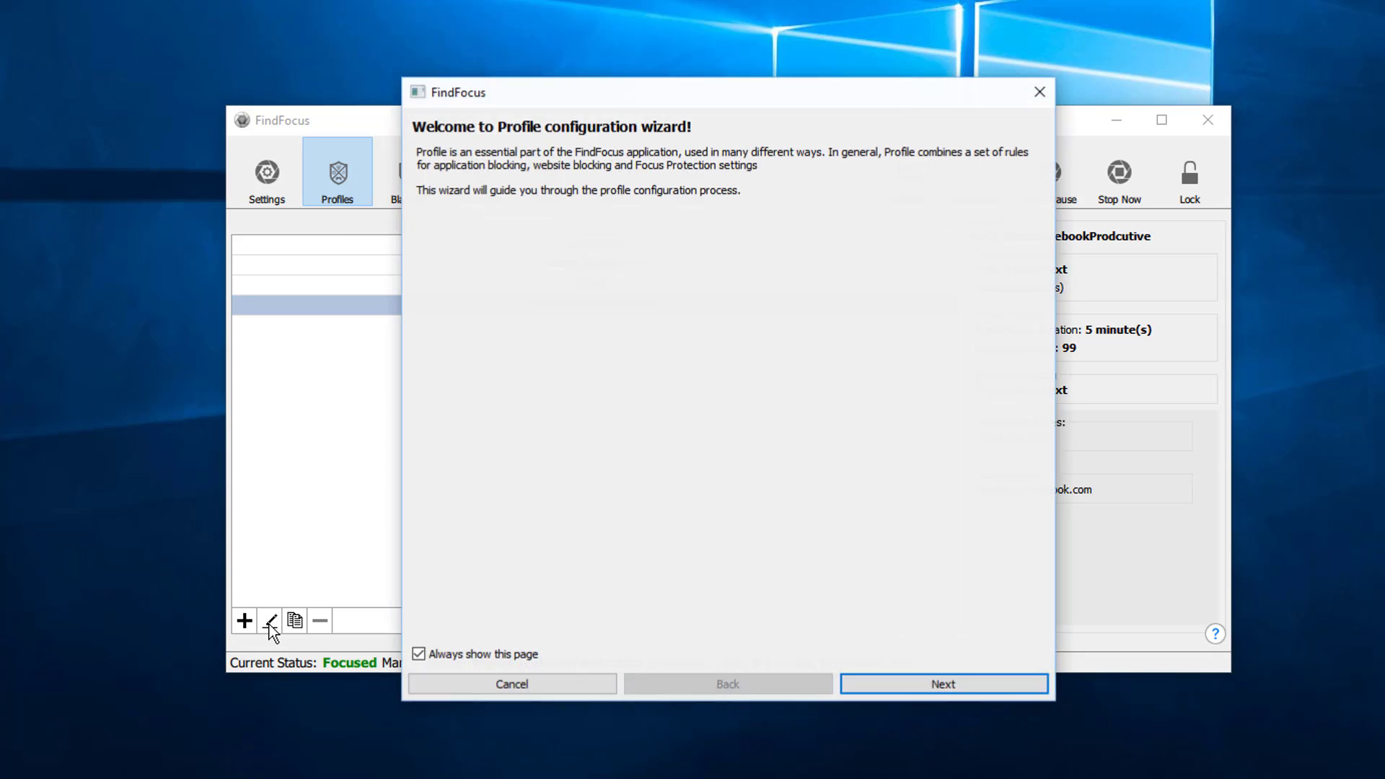
click(884, 683)
click(928, 682)
click(927, 683)
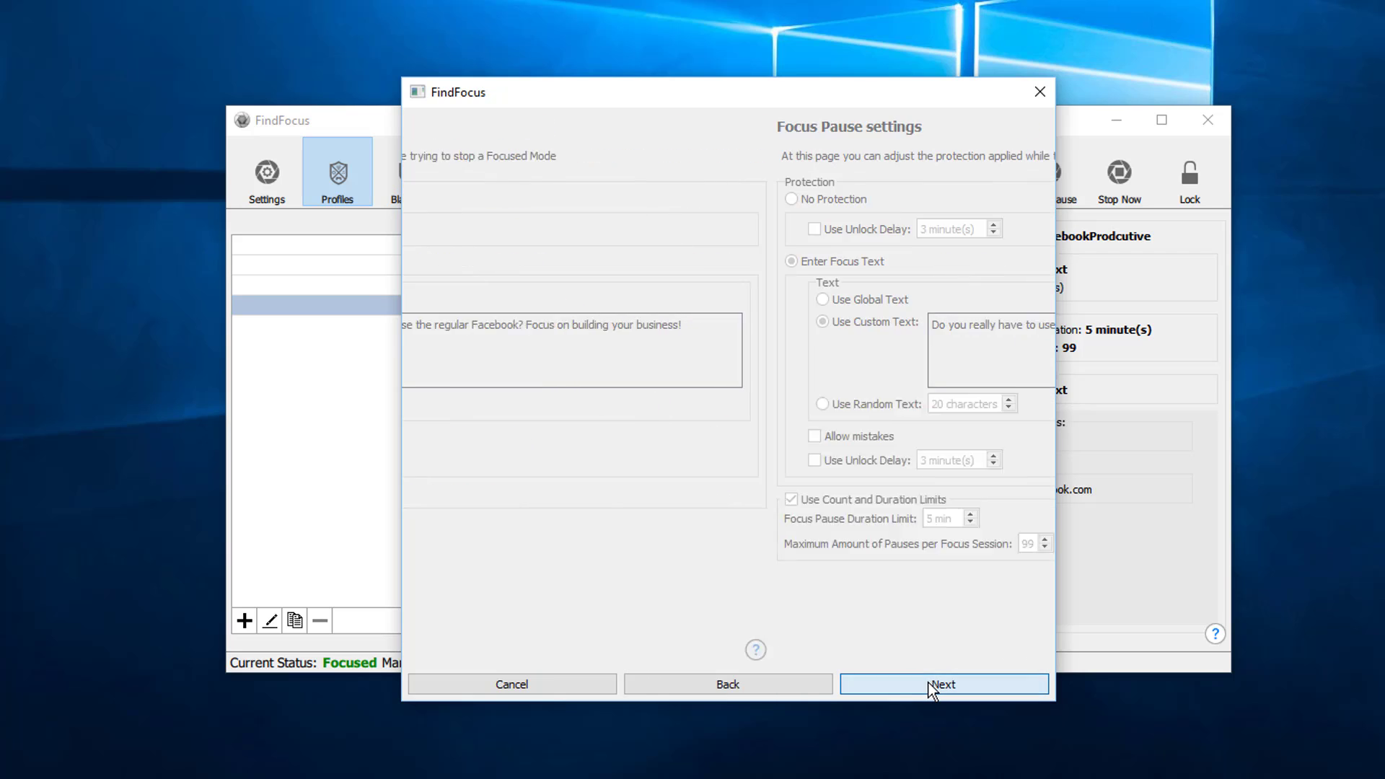
click(927, 682)
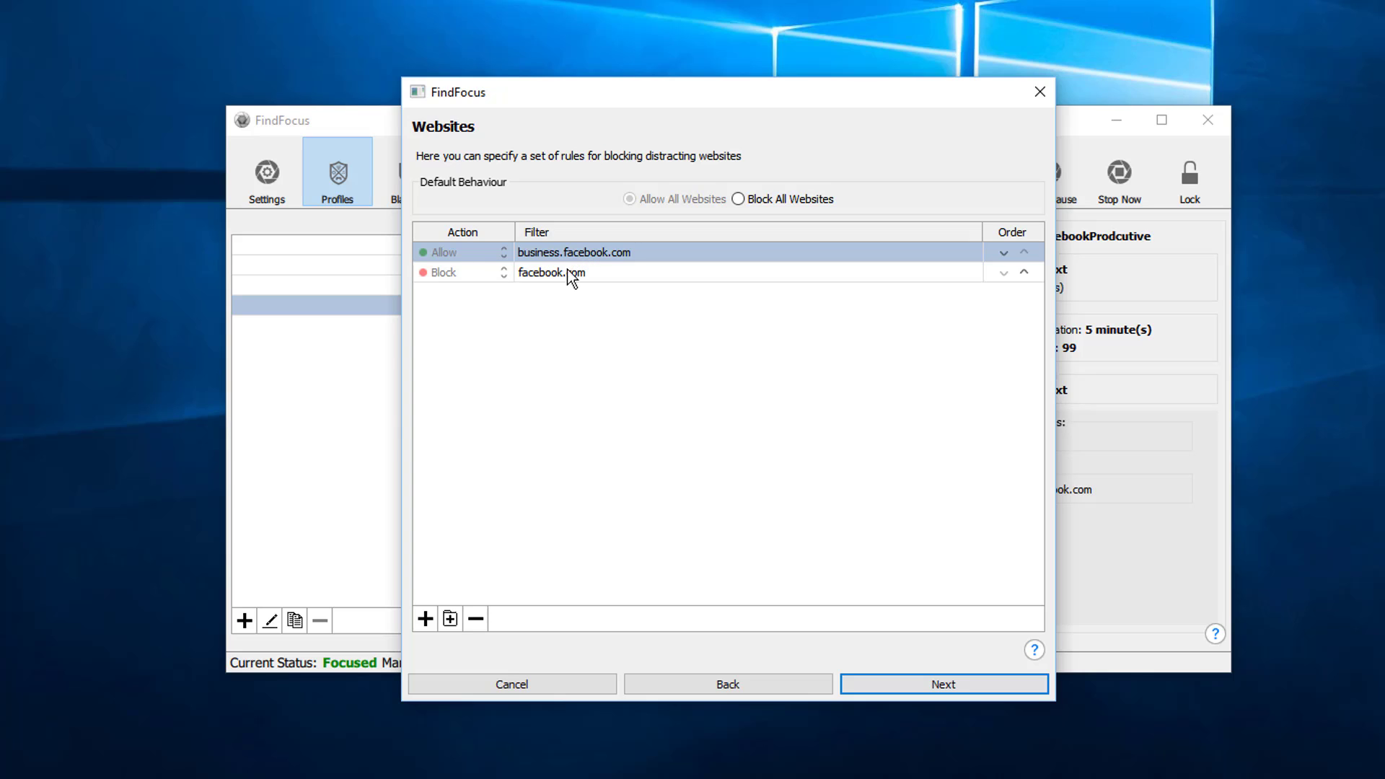
click(946, 682)
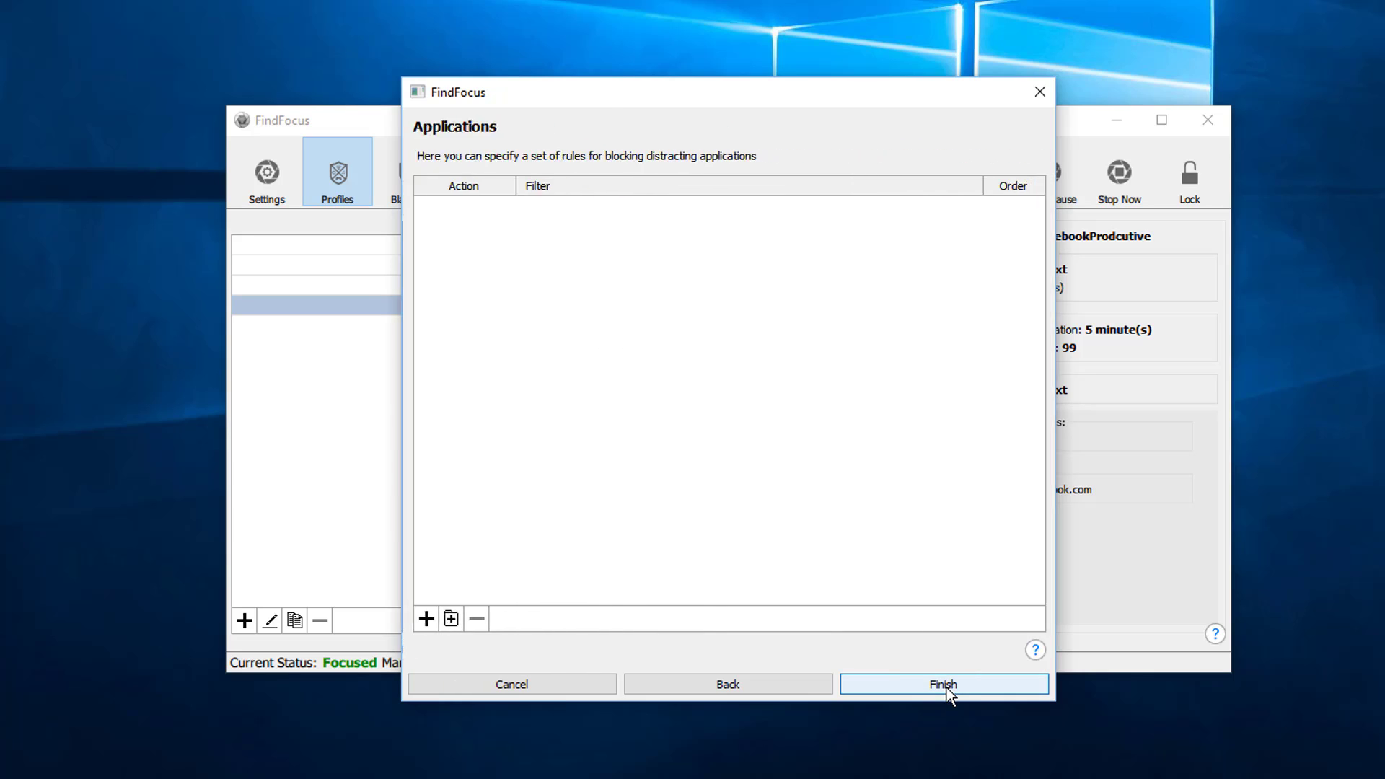
click(947, 687)
Request a focus pause and start rewriting the required focus text, "Do you really have to use the regular Facebook? Focus on building your business!".
mouse_move(592, 778)
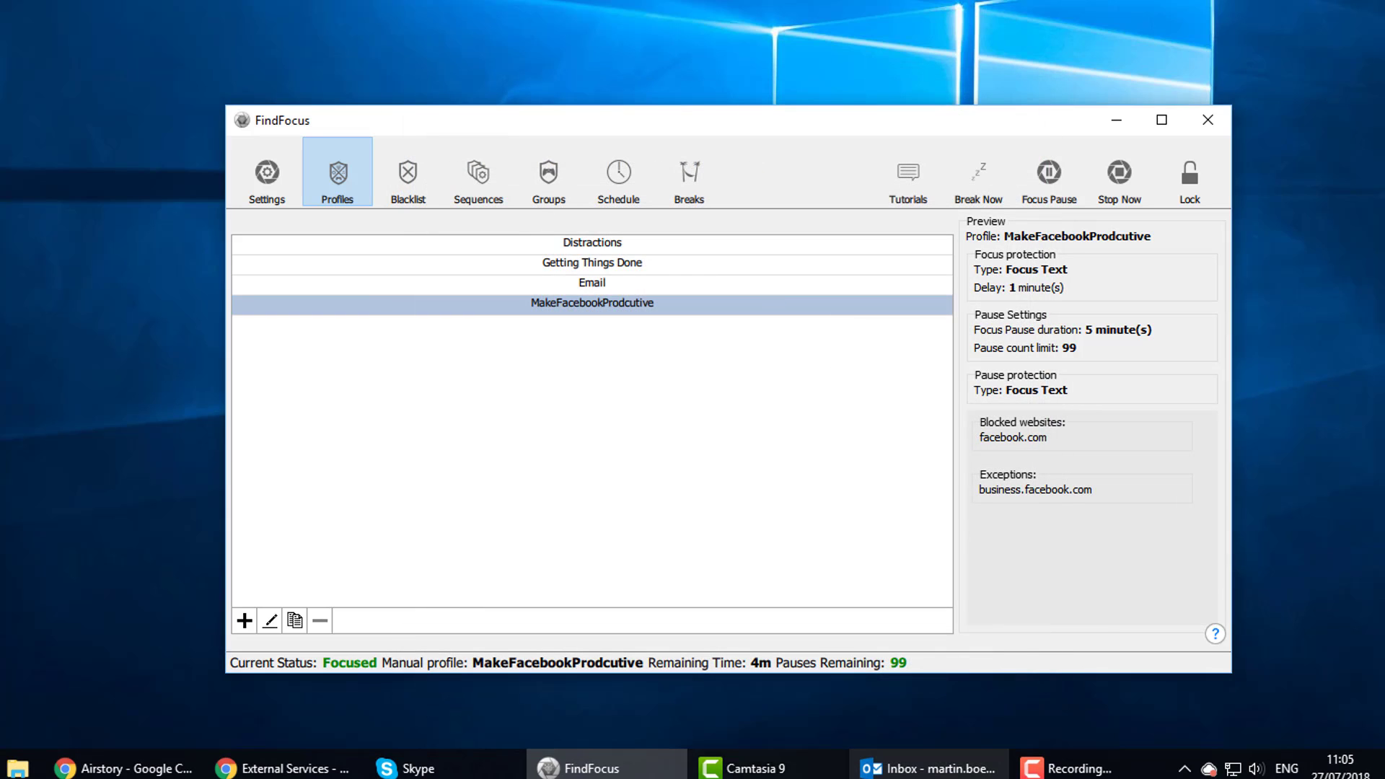
click(1052, 188)
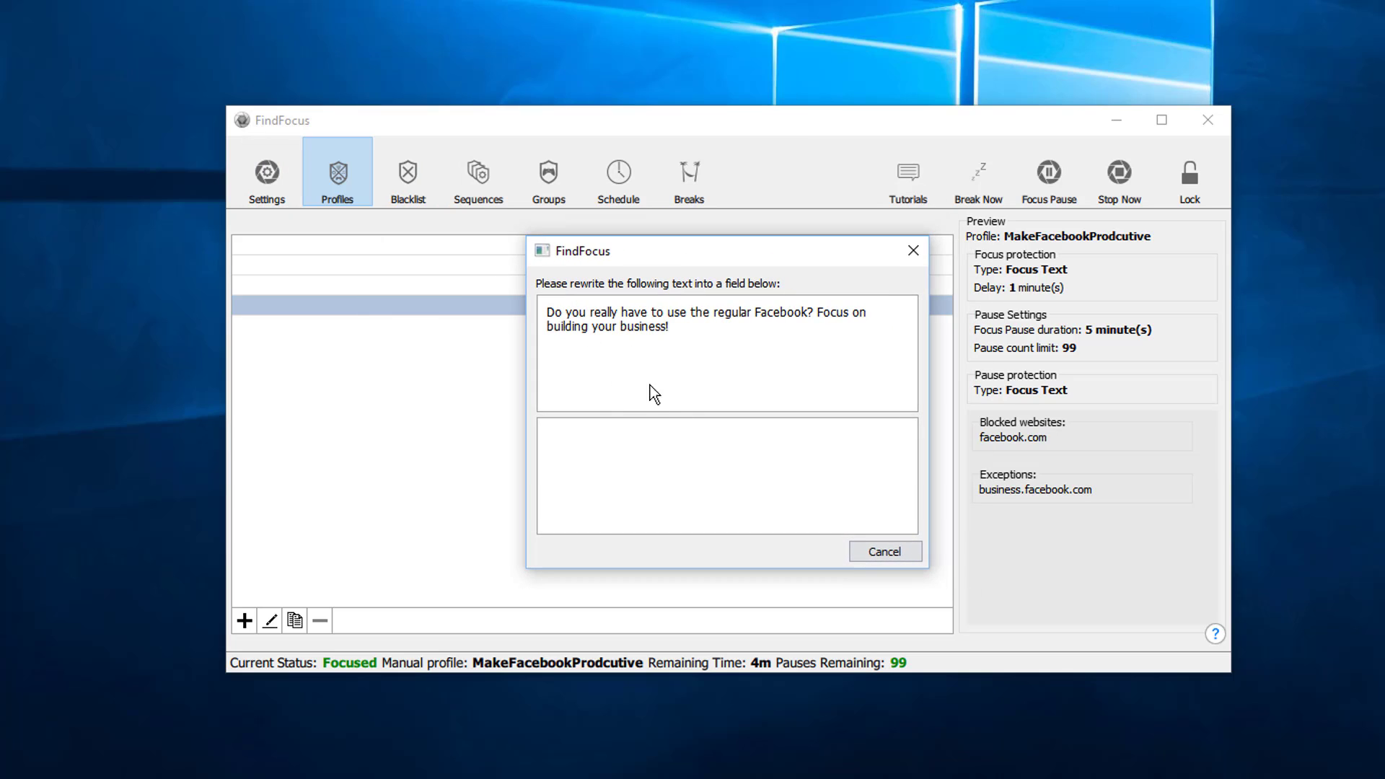
text(Do)
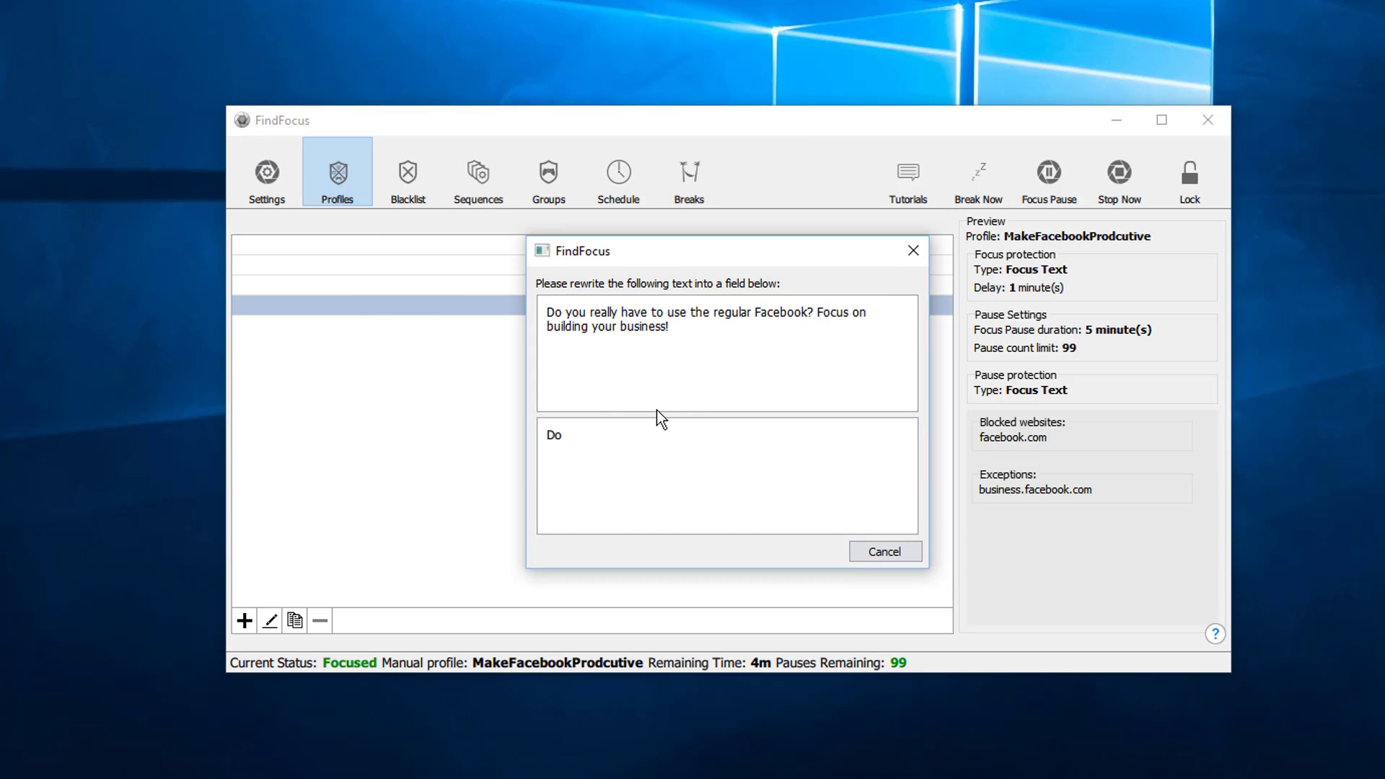